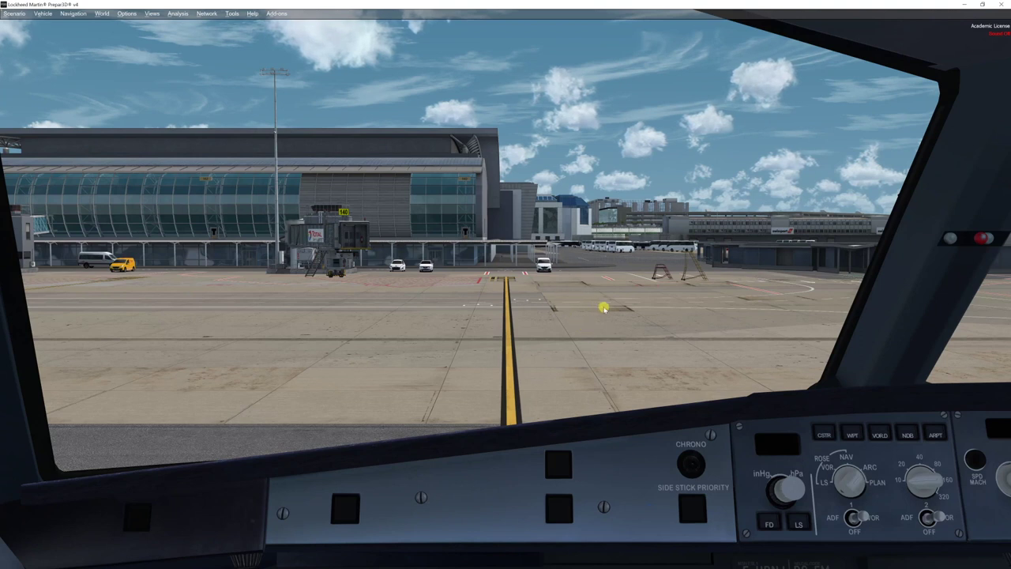
Cycle through top-down, tower, spot and chase views to look behind the jet toward the terminal
key(s)
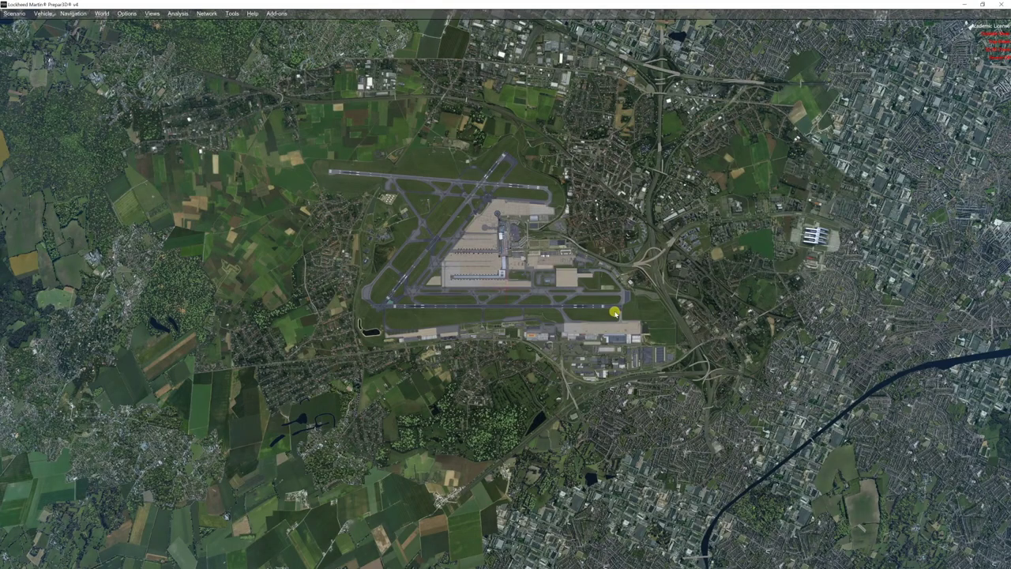
key(s)
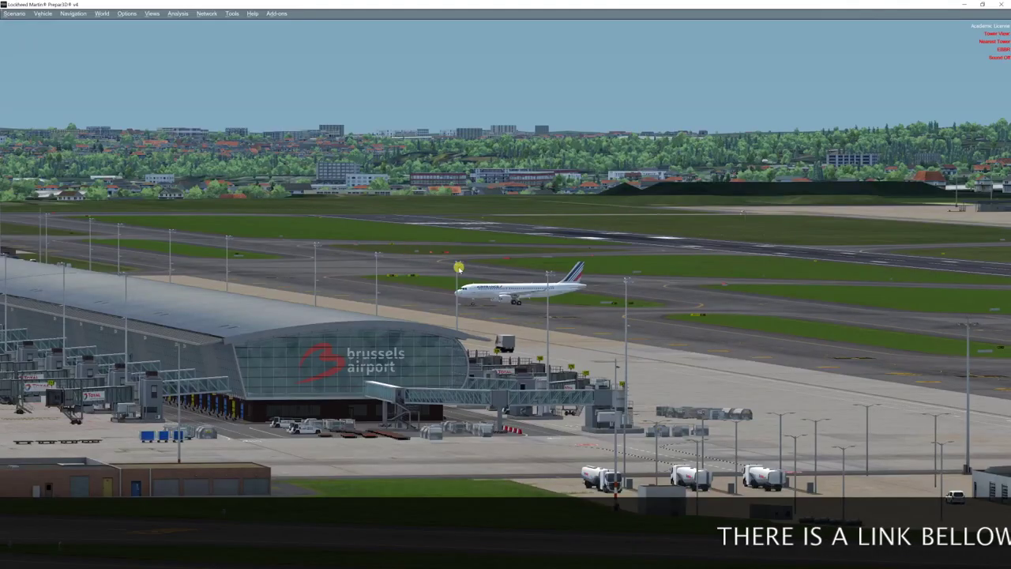
key(s)
key(s)
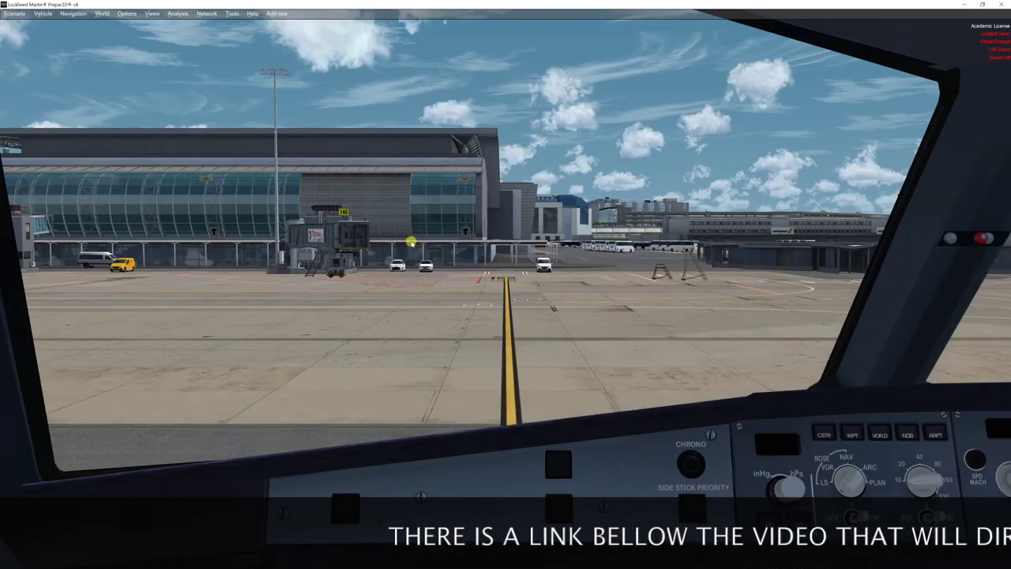
key(s)
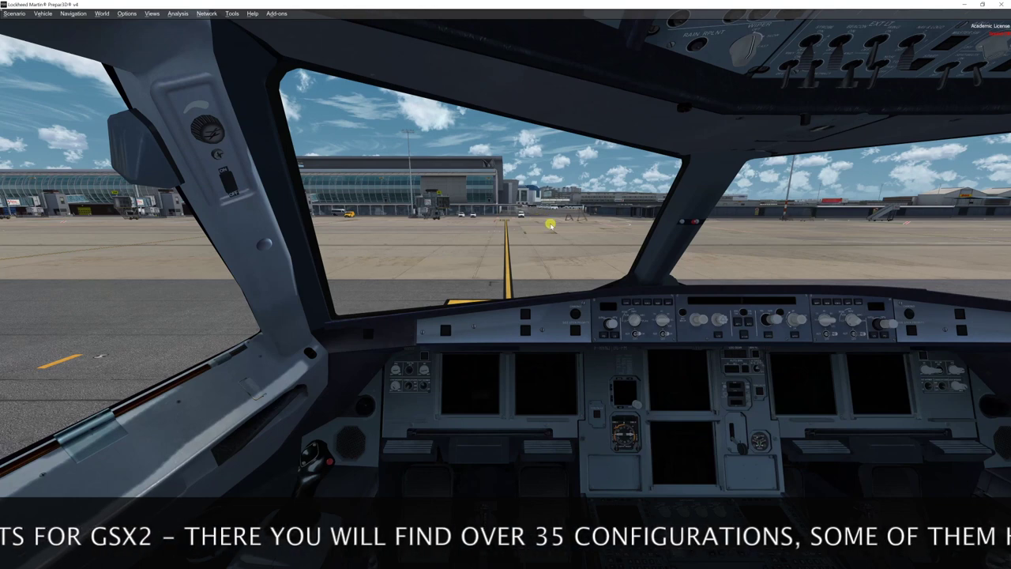
key(s)
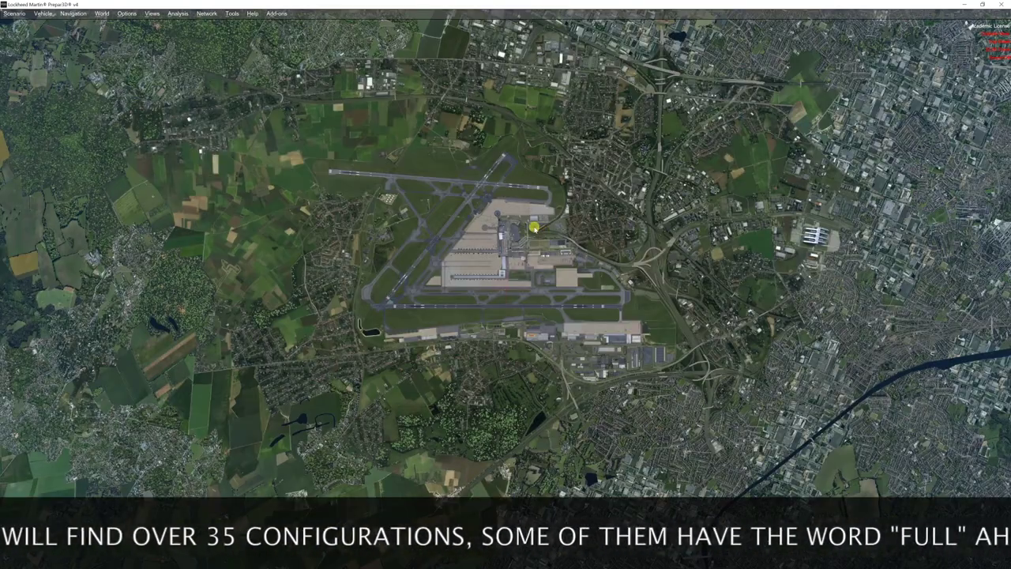
key(s)
key(a)
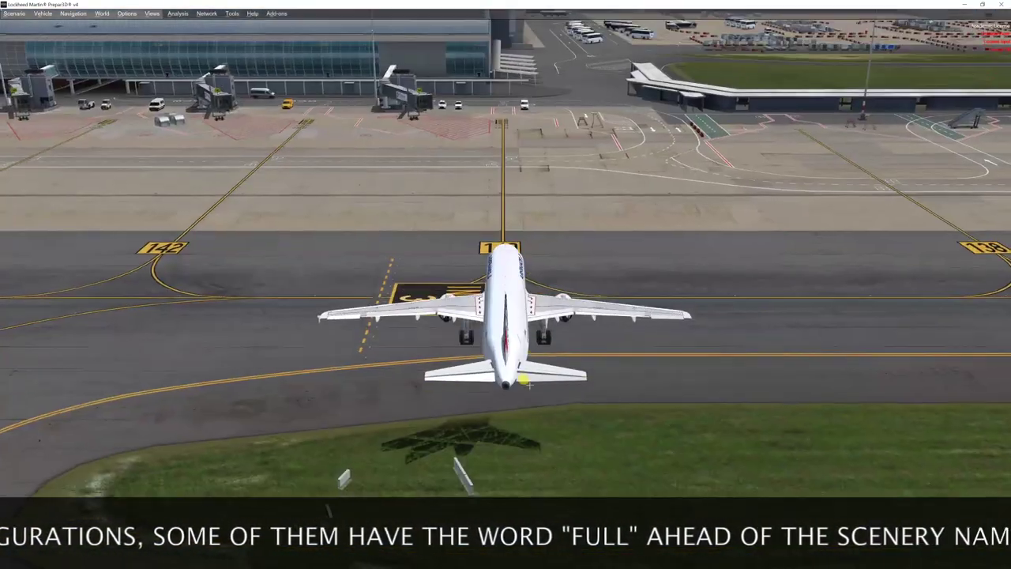
key(a)
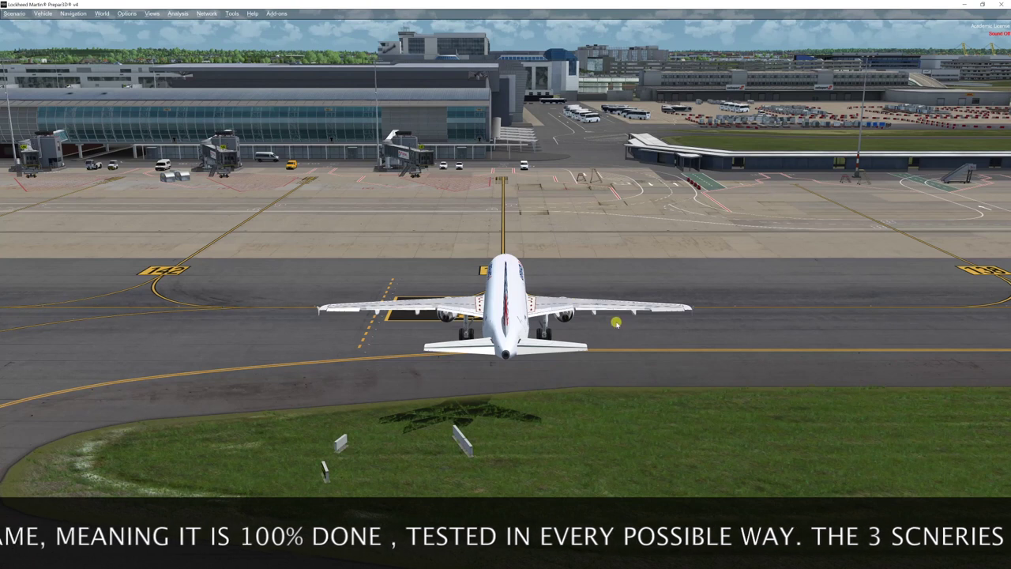
From the cockpit, slew the aircraft forward, then leave slew for the outside view behind it
key(s)
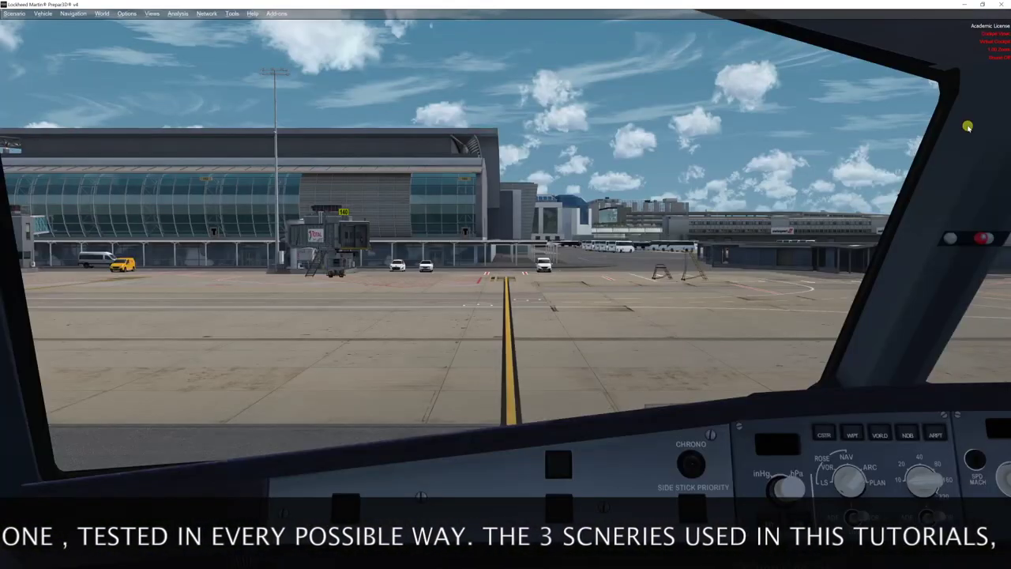
key(shift+z)
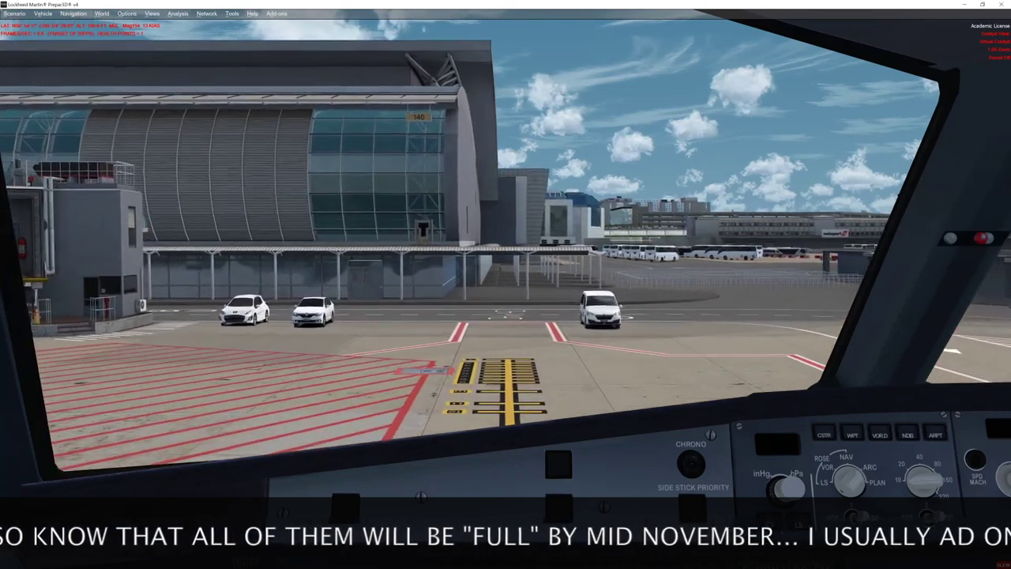
key(y)
key(s)
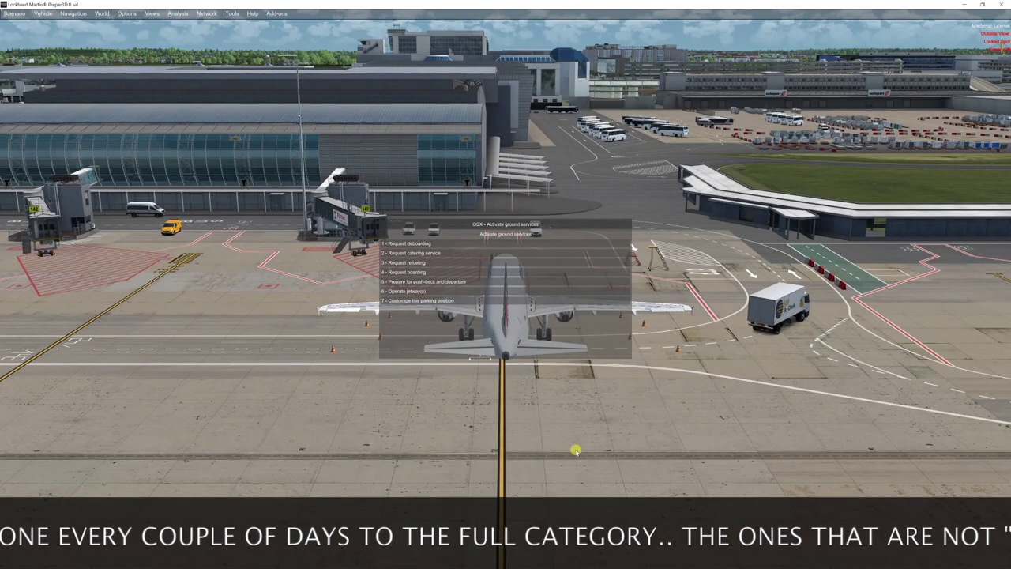
Slew back to stand 140 and have GSX warp the aircraft onto Gate 140 from the Gate list
key(shift+z)
key(shift+z)
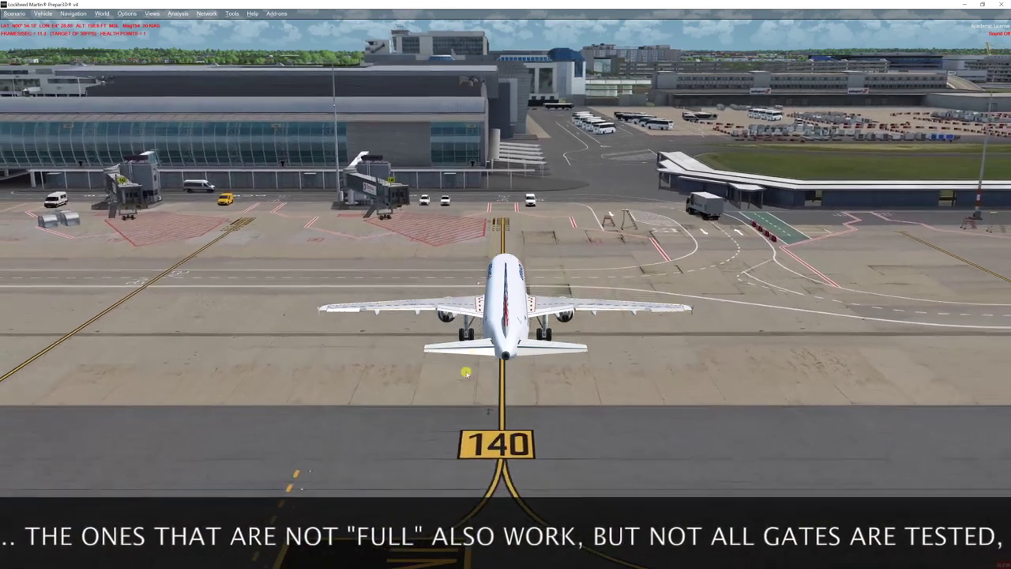
key(y)
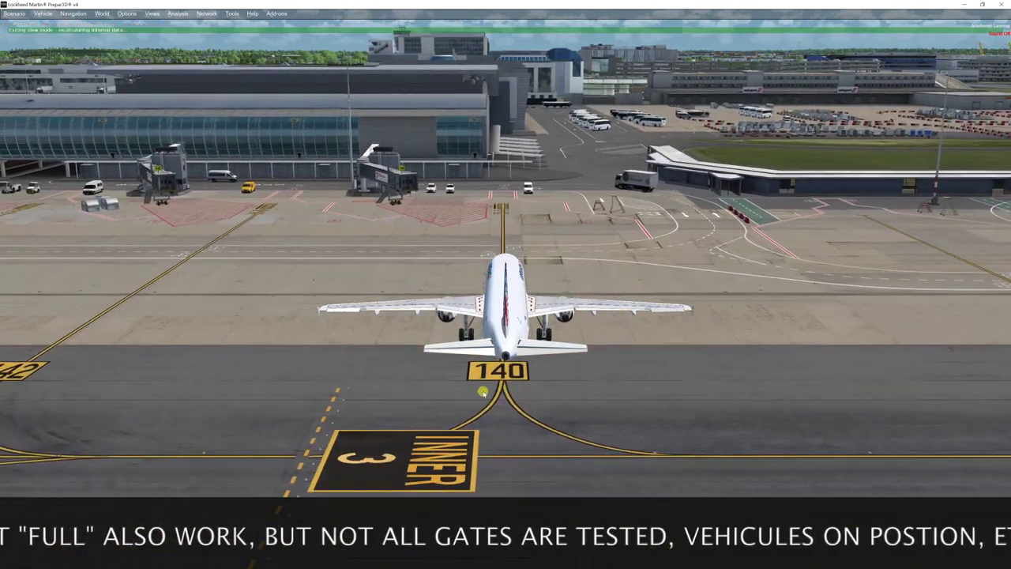
key(ctrl+shift+F12)
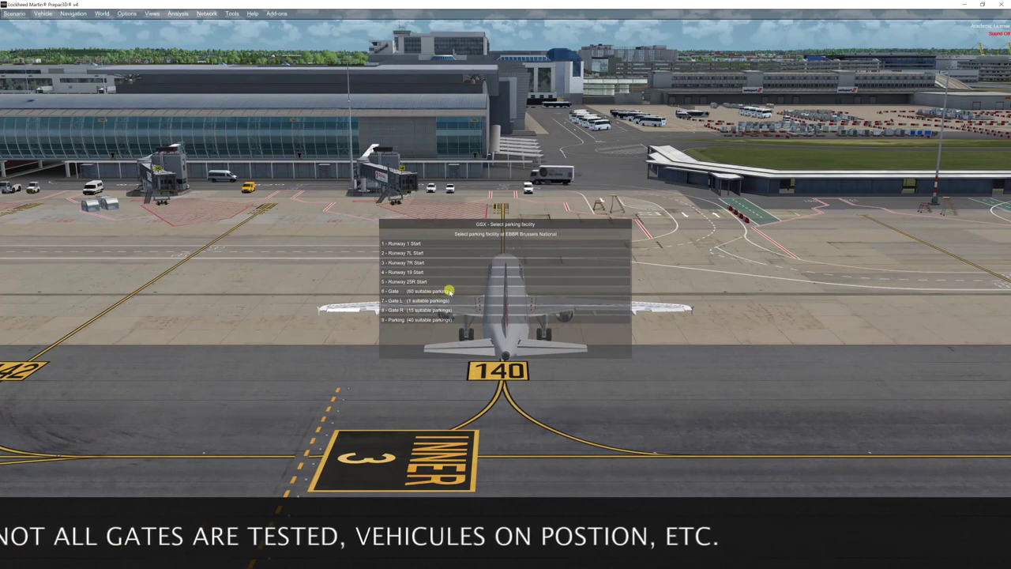
click(449, 291)
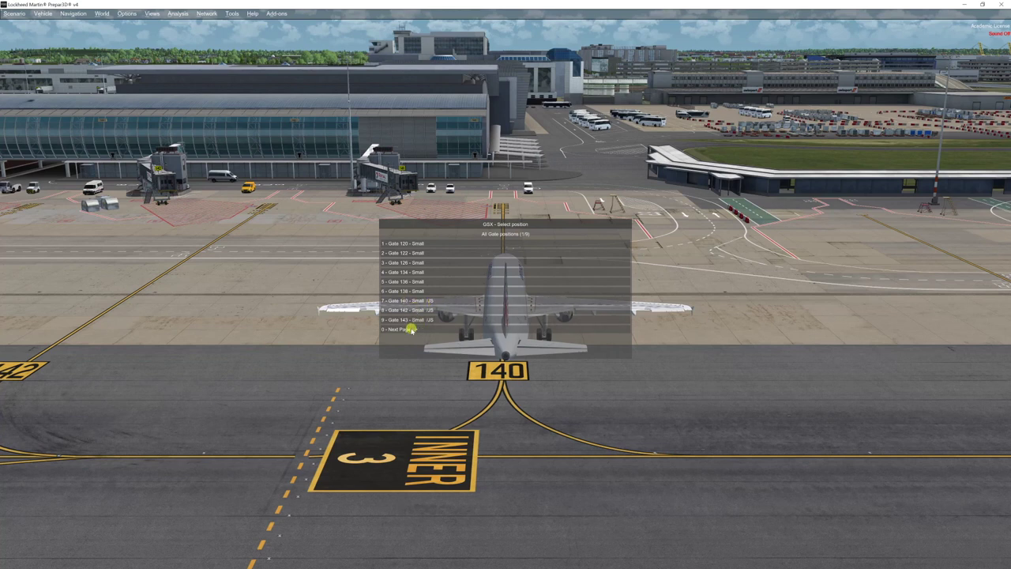
click(416, 303)
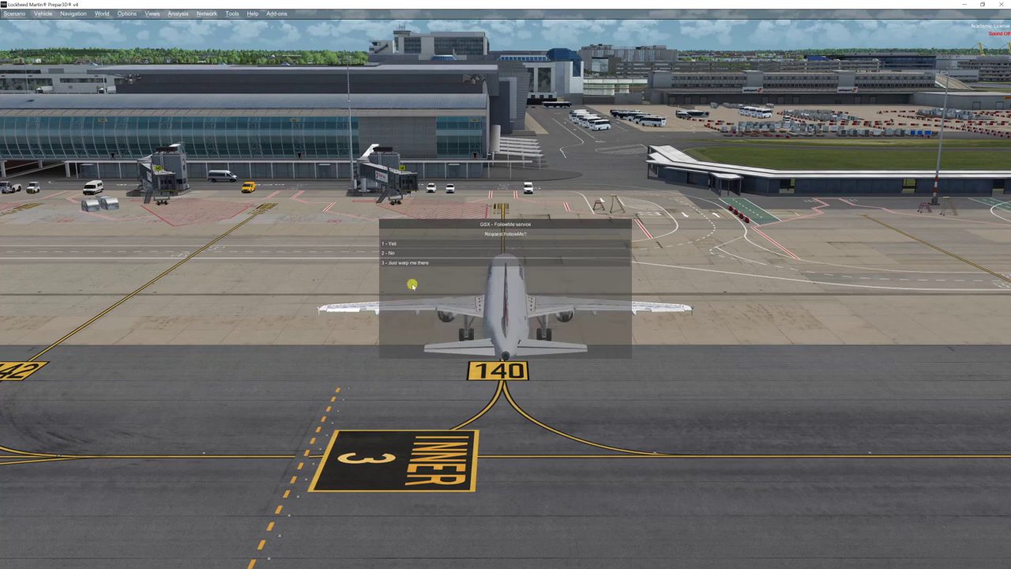
click(401, 264)
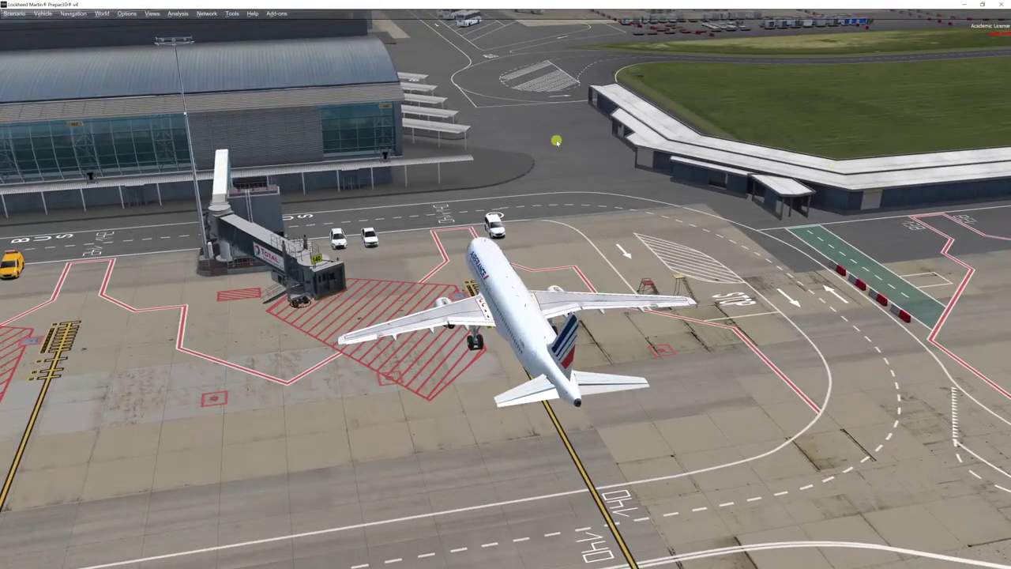
Orbit around the jet at Gate 140, then open GSX's 'Customize this parking position' from the cockpit
key(ctrl+shift+F12)
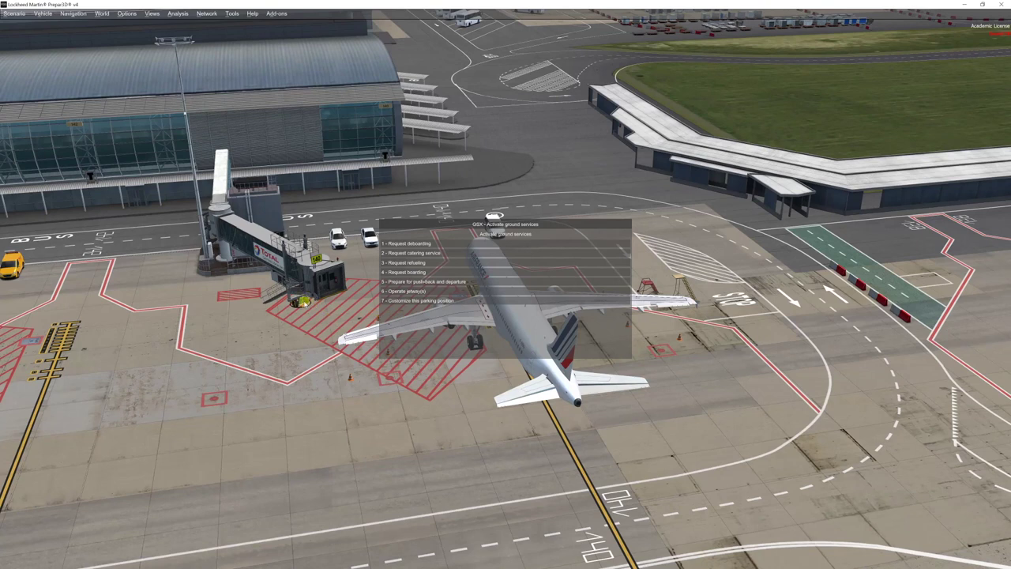
key(6)
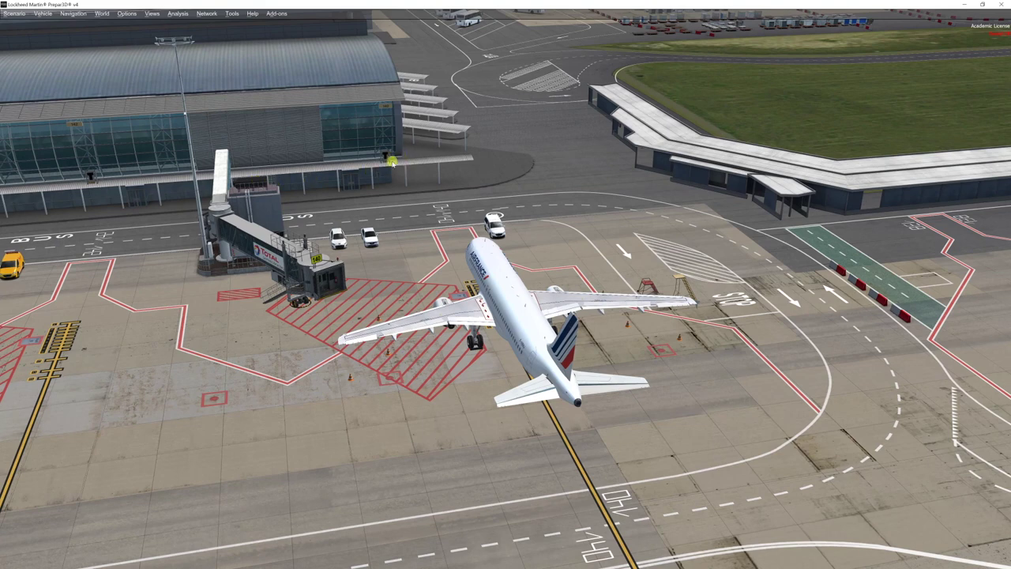
drag(375, 278, 751, 411)
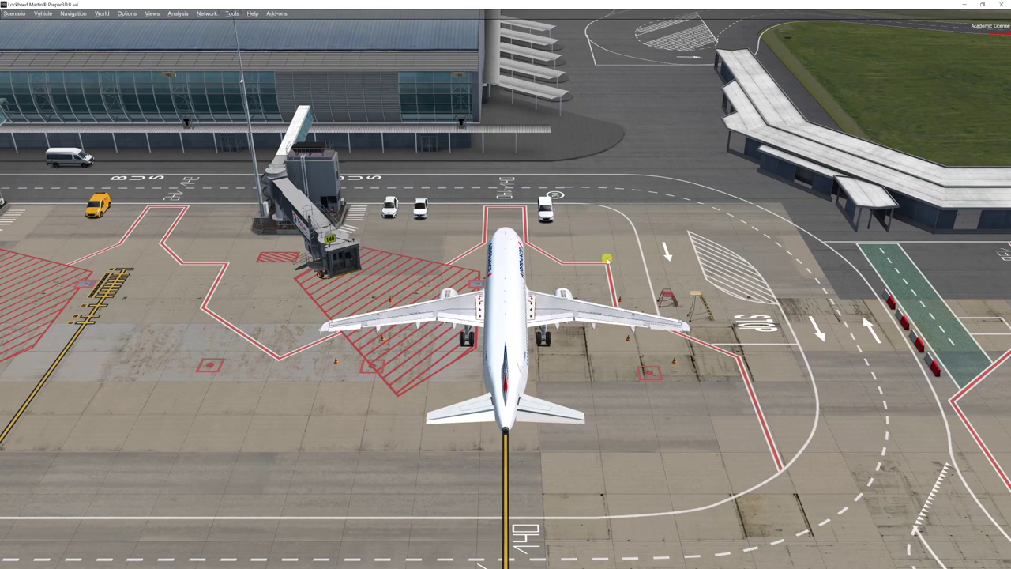
key(s)
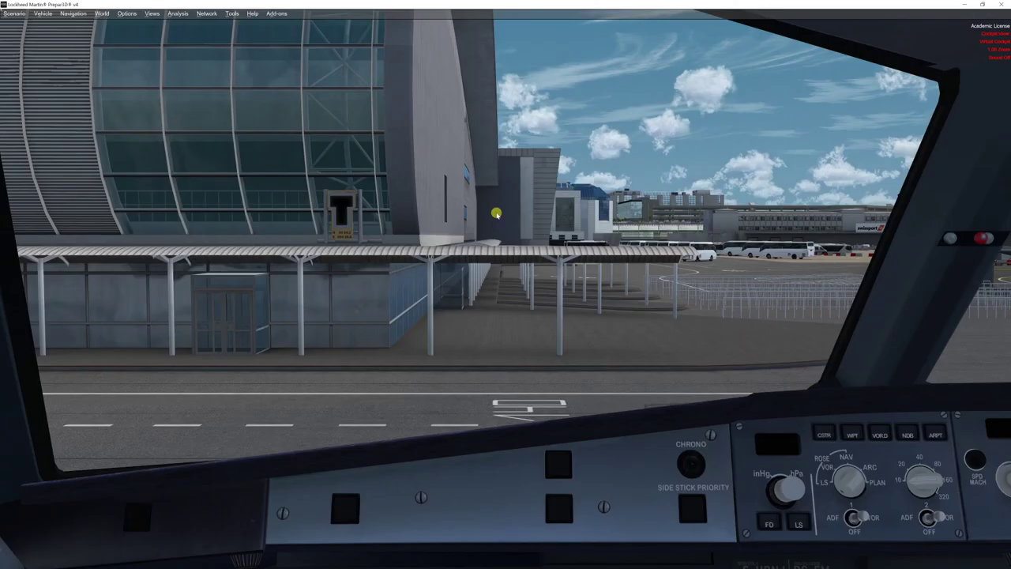
key(ctrl+shift+F12)
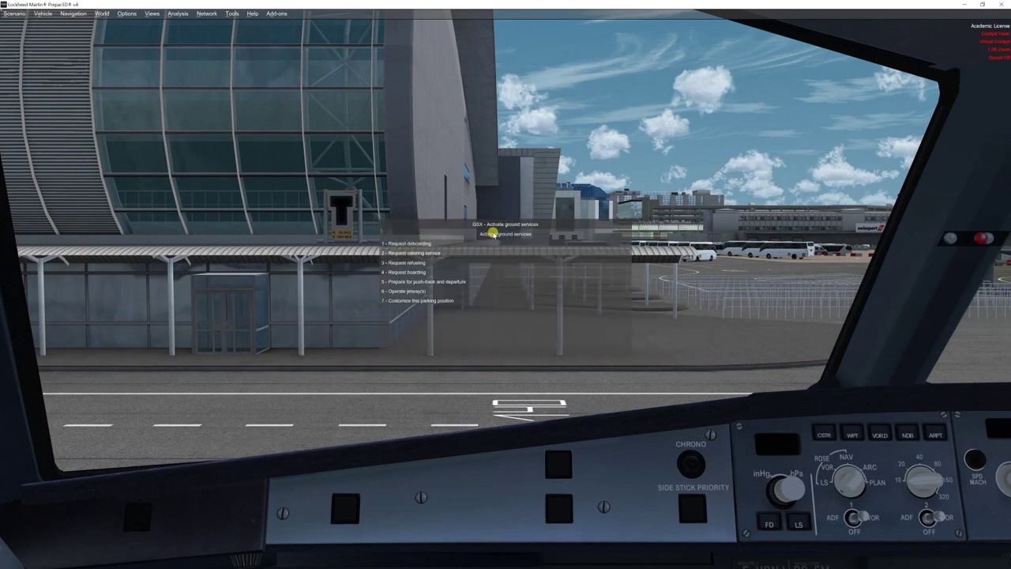
click(443, 301)
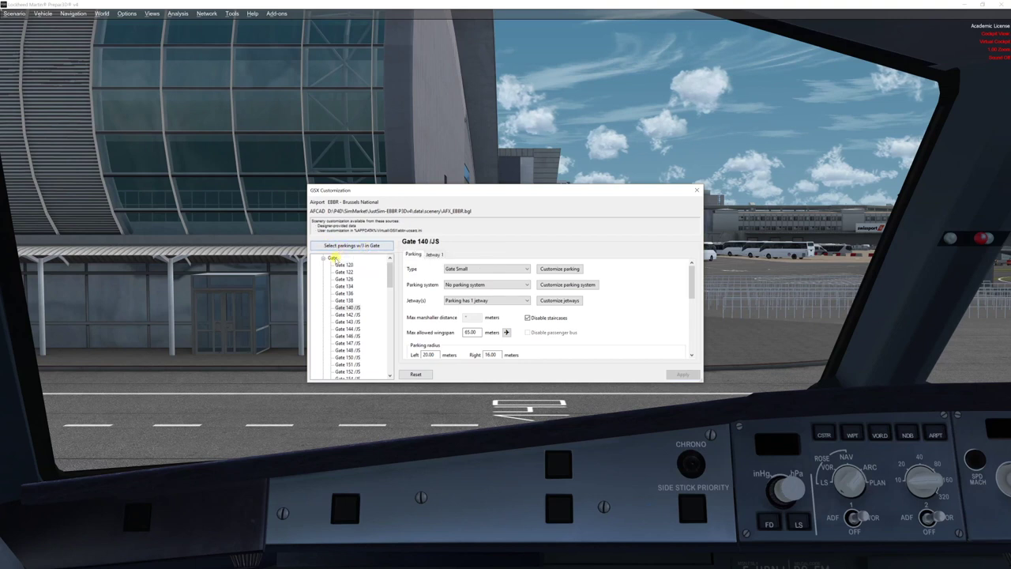
Select the Gate node and filter out parkings with no jetways, leaving 40 jetway gates selected
click(333, 258)
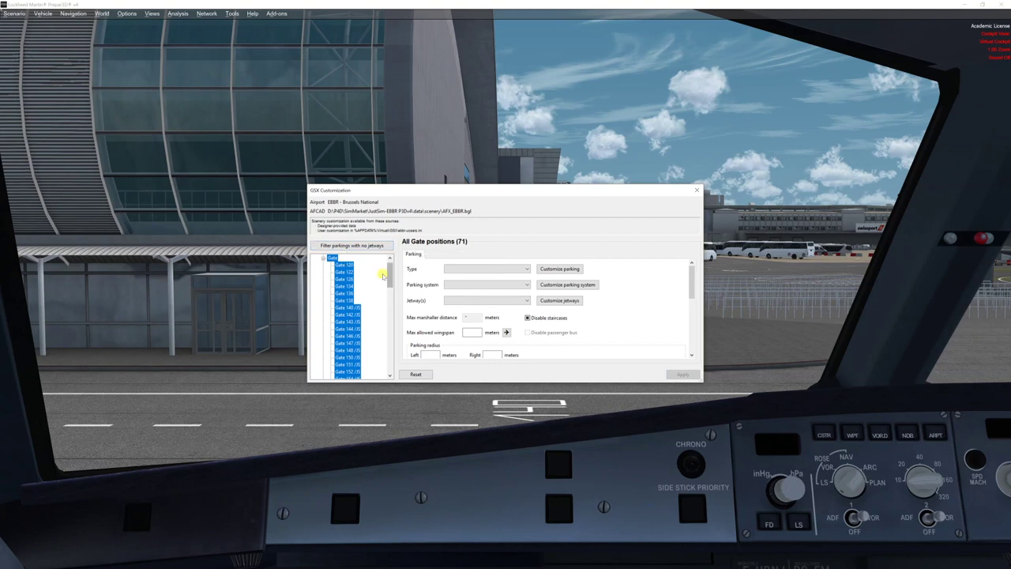
drag(389, 273, 393, 246)
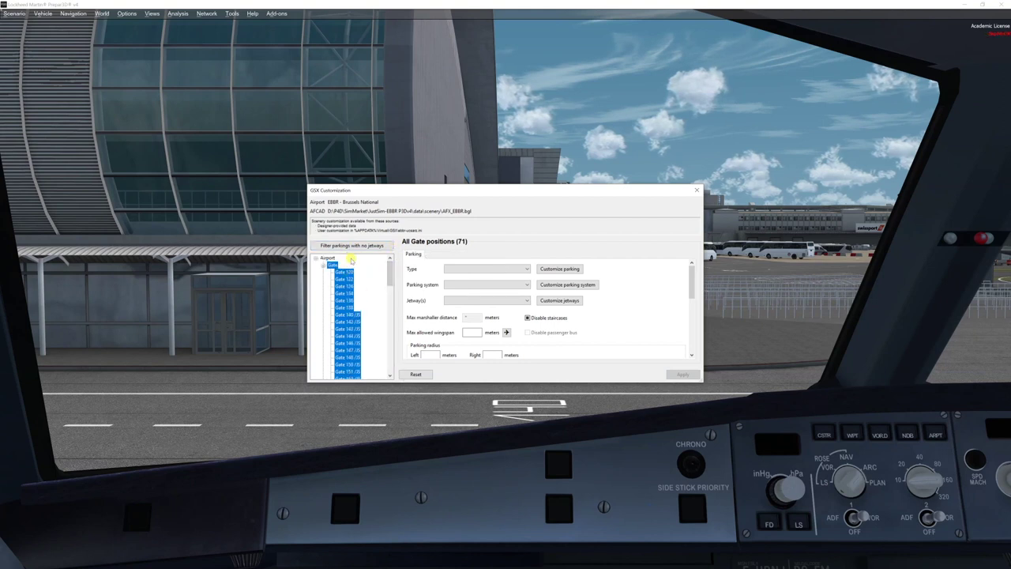
click(360, 247)
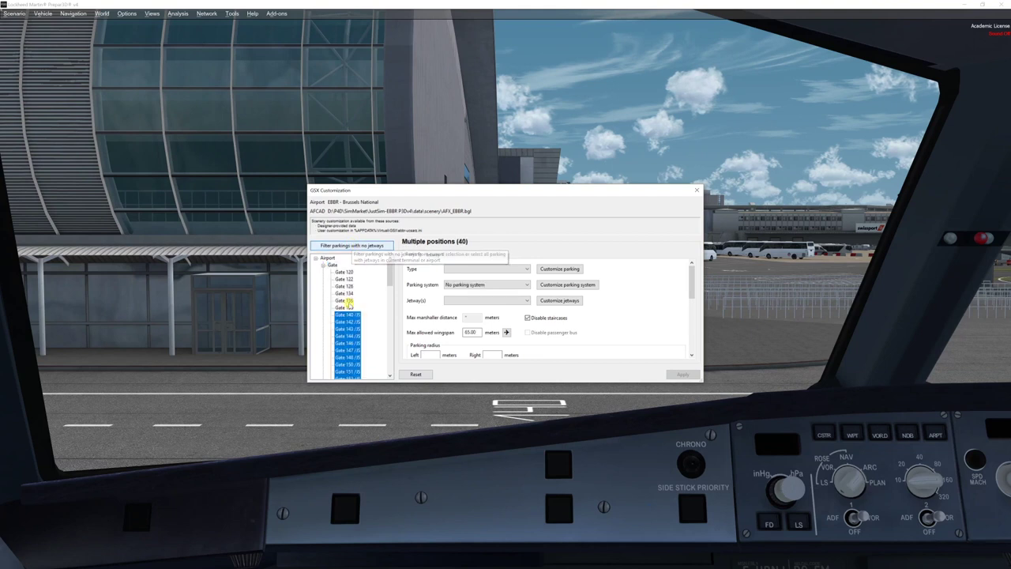
click(349, 246)
click(348, 246)
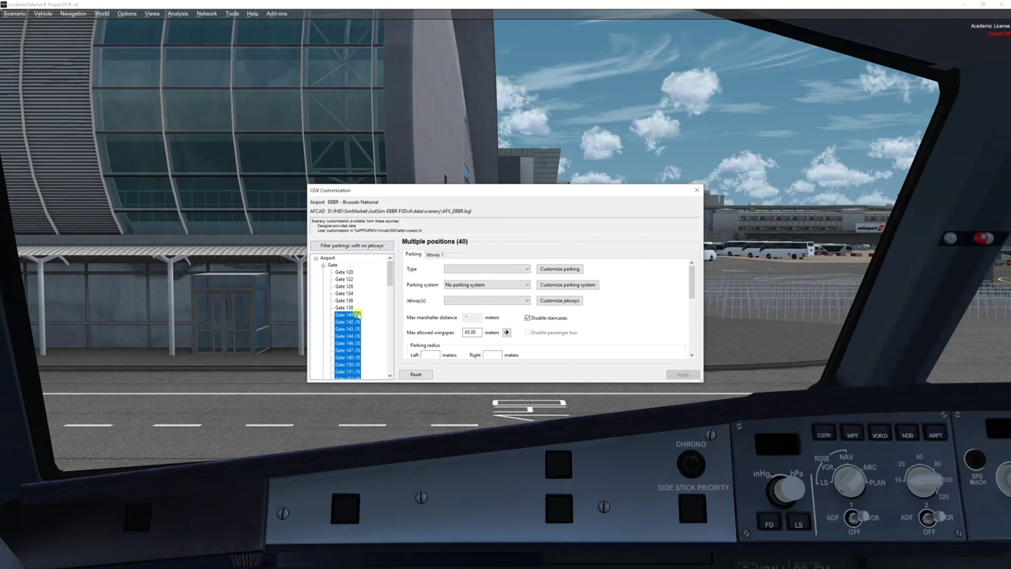
mouse_move(389, 269)
mouse_down()
mouse_move(388, 278)
mouse_move(389, 267)
mouse_up()
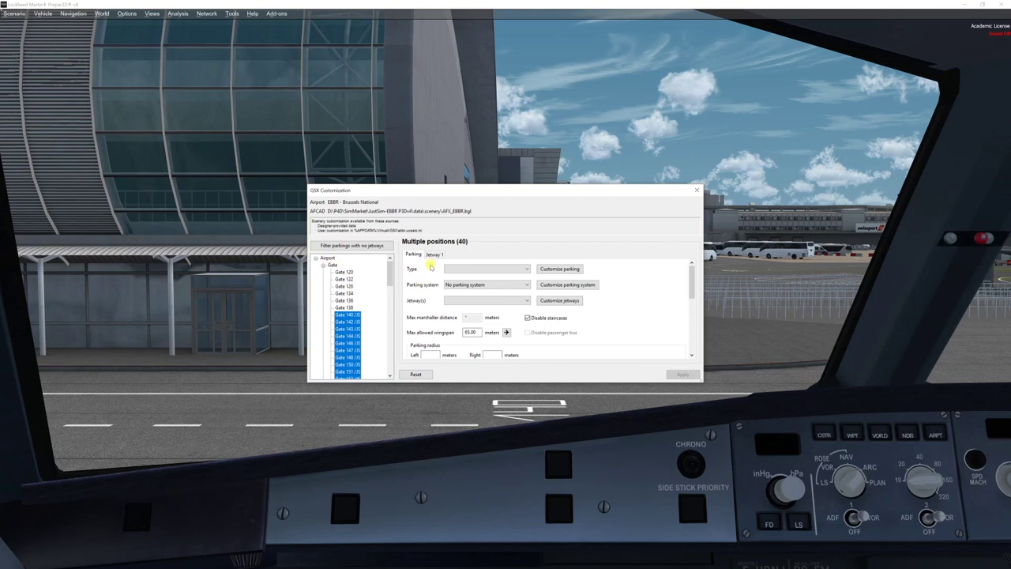
Pick Safedock T3-9 Wall mounted - Grey, then replace it with Safedock T2S-24 Wall mounted, applying each
click(467, 286)
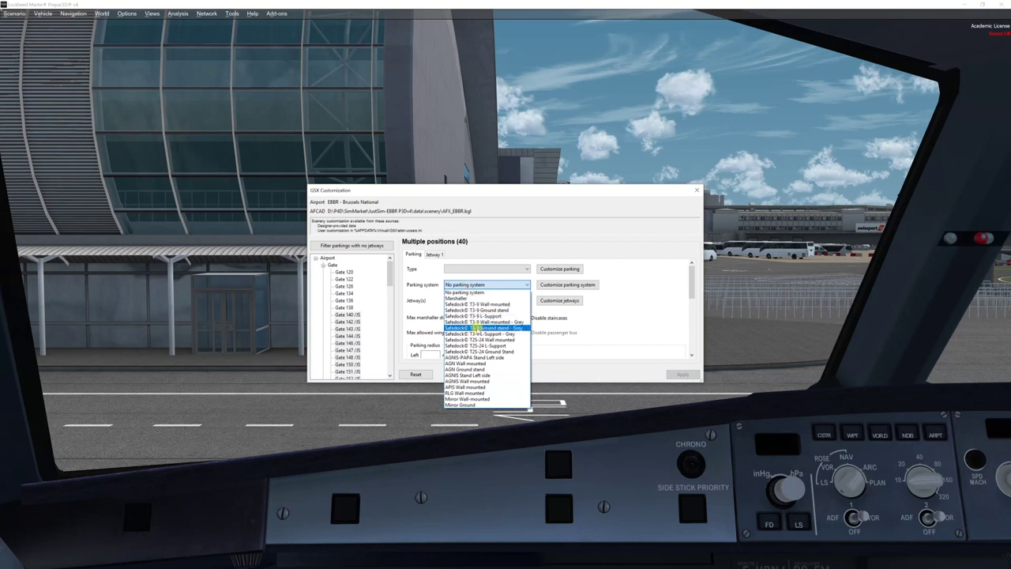
click(478, 323)
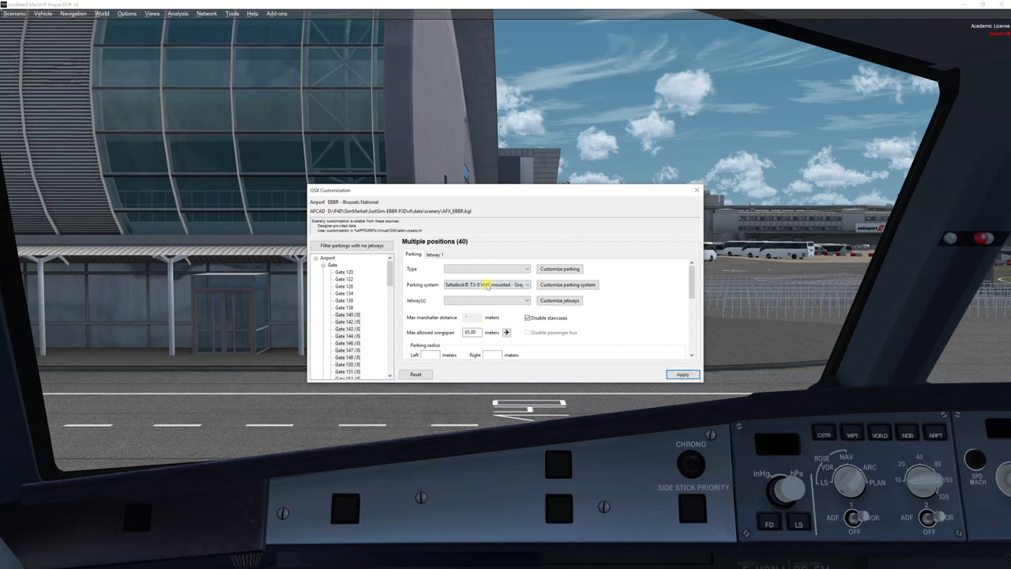
drag(498, 191, 608, 153)
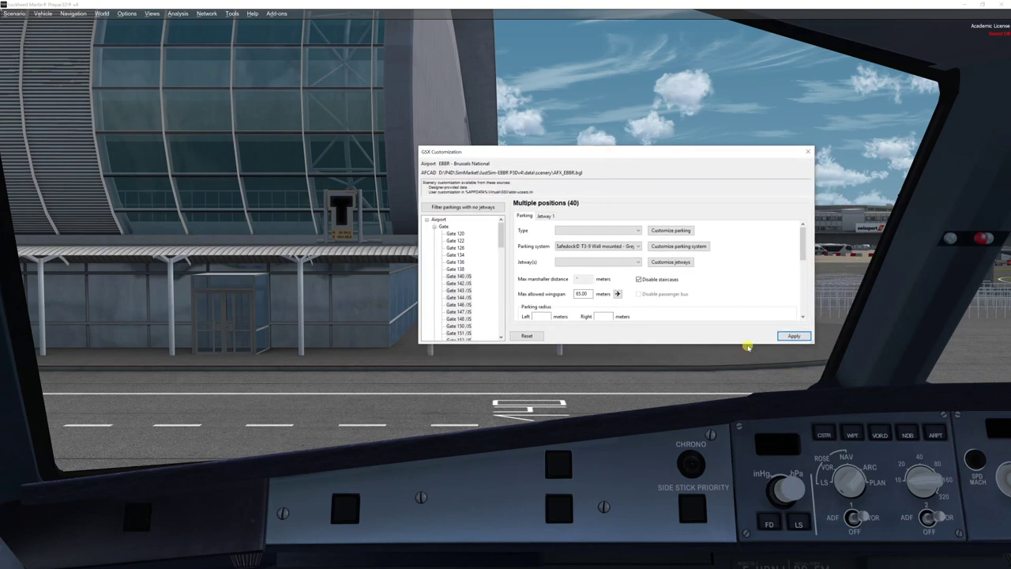
click(791, 337)
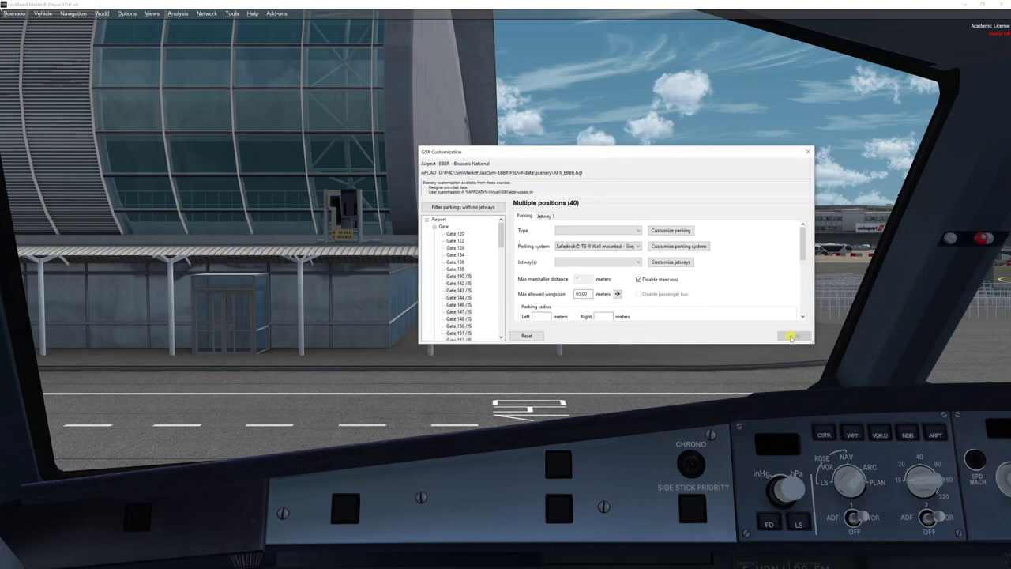
click(589, 246)
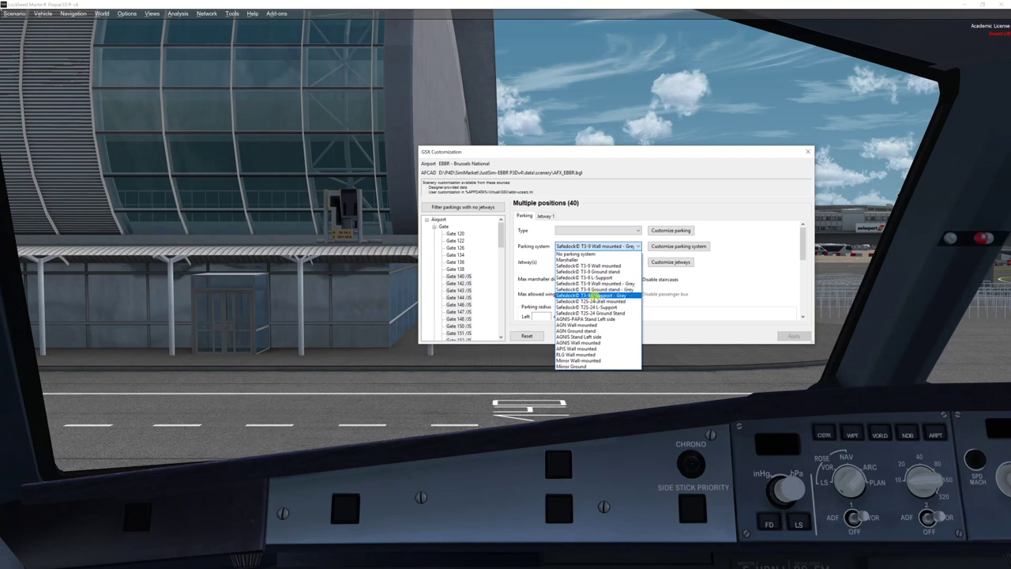
click(597, 301)
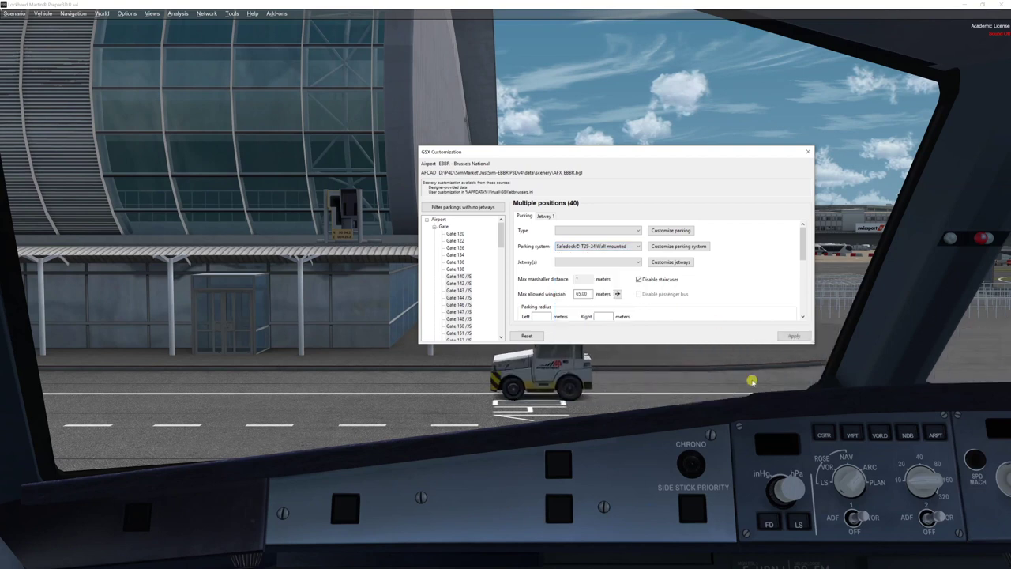
click(793, 337)
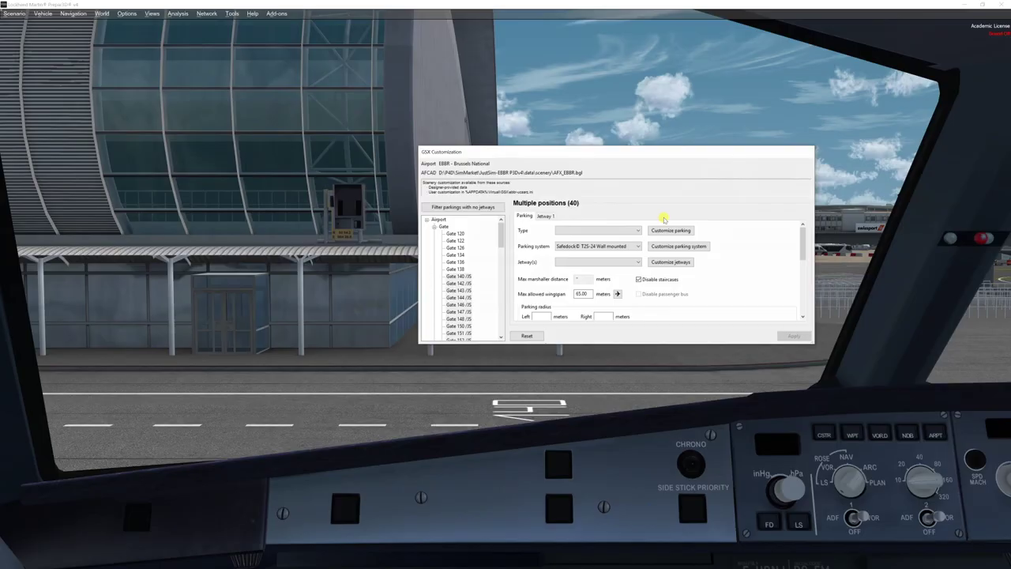
Close the GSX dialog, slew the aircraft away from the gate, and view it from behind
key(Escape)
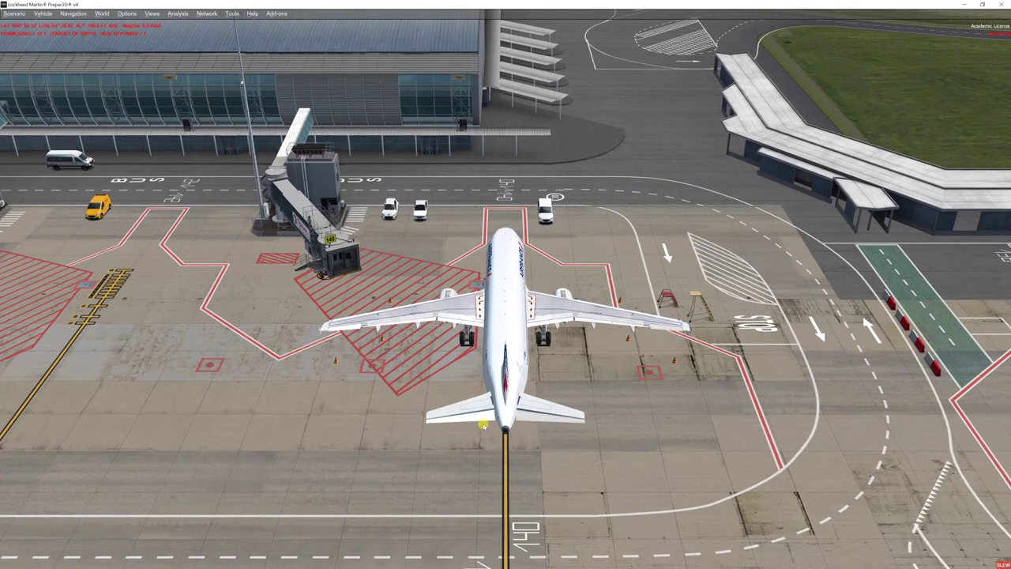
key(y)
key(KP_4)
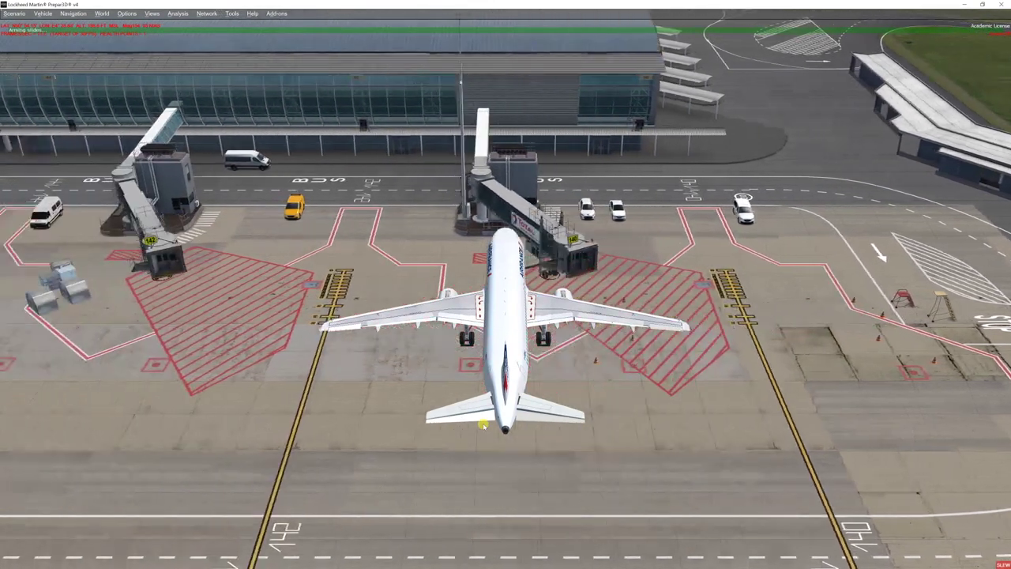
key(y)
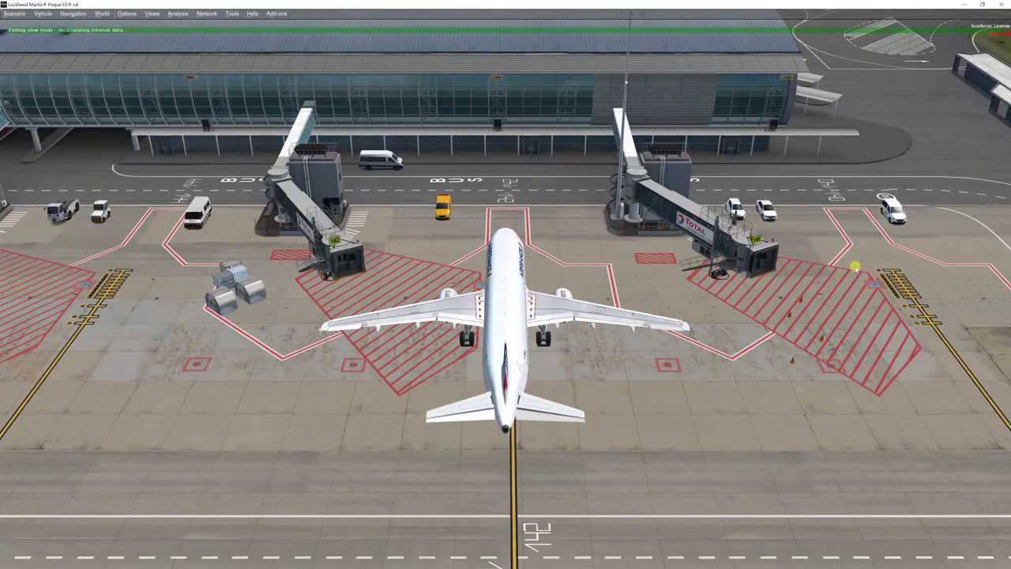
key(s)
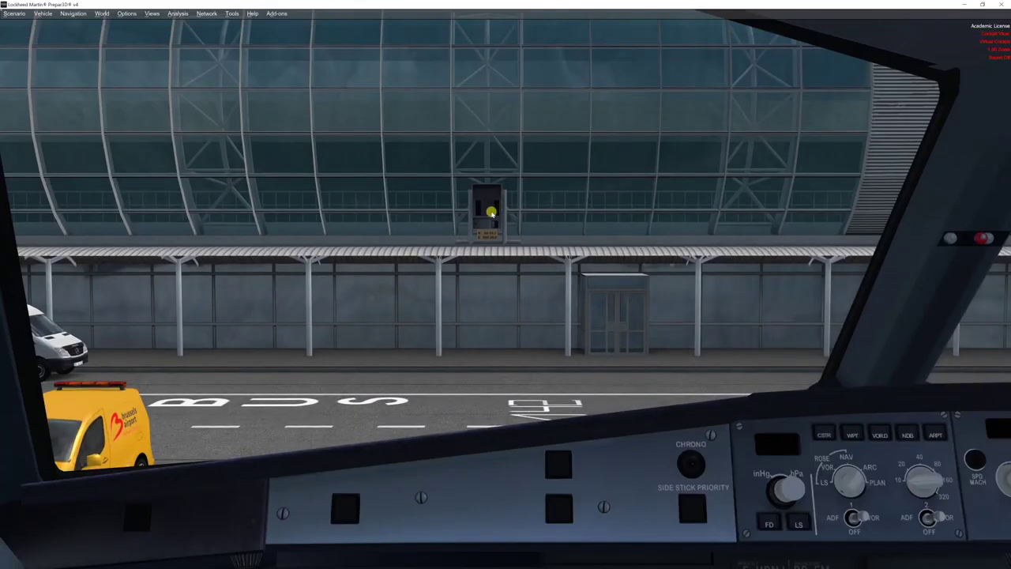
key(s)
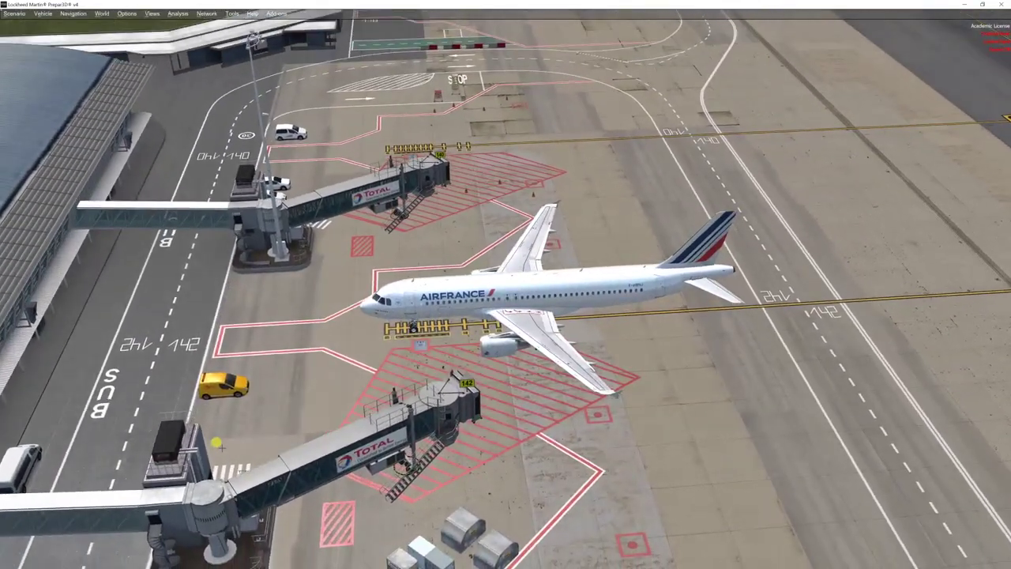
drag(213, 464, 542, 436)
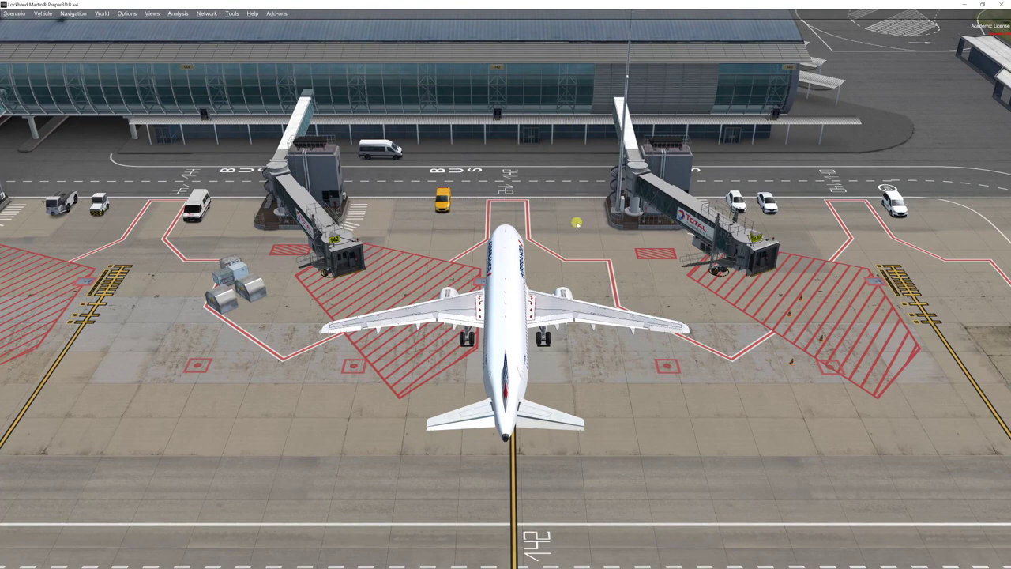
Slew the aircraft back onto the gate 140 lead-in line and bring up GSX's parking facility list
key(y)
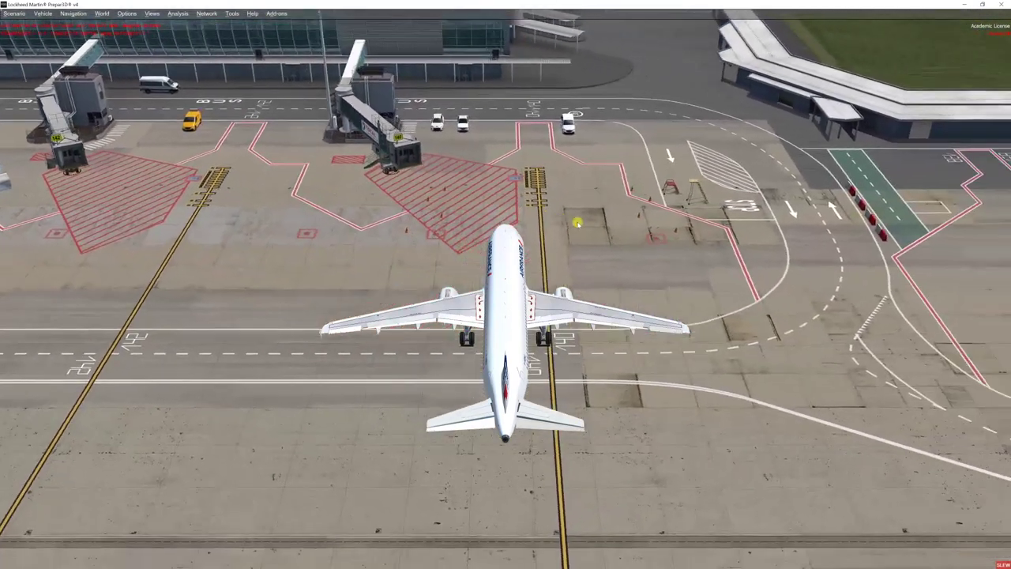
key(y)
key(y)
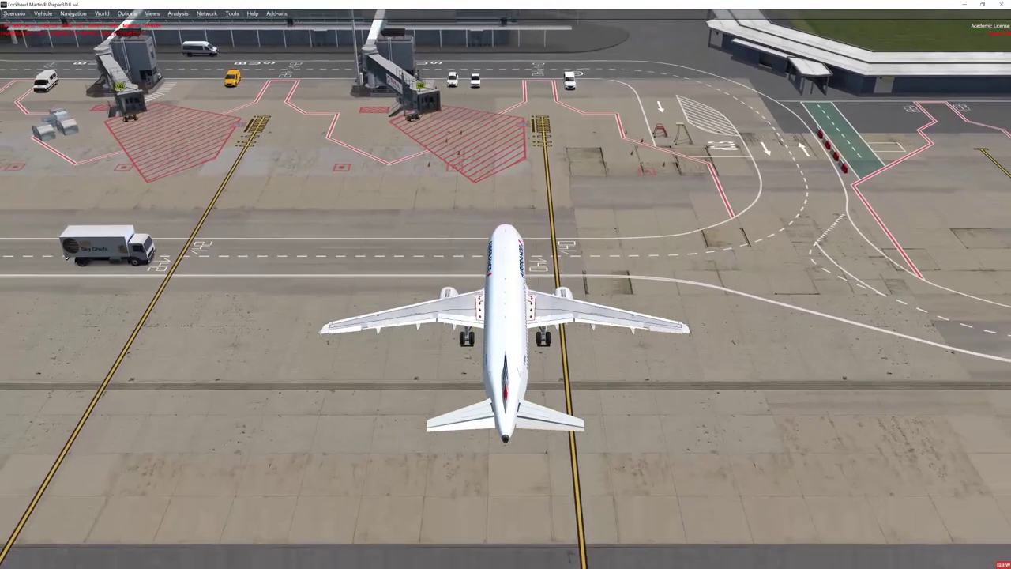
key(y)
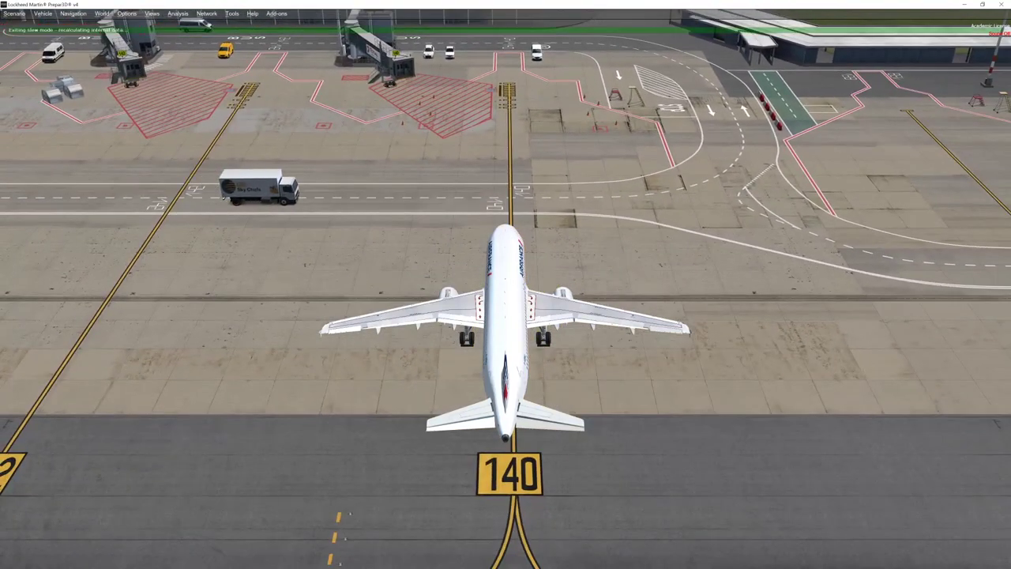
key(ctrl+shift+F12)
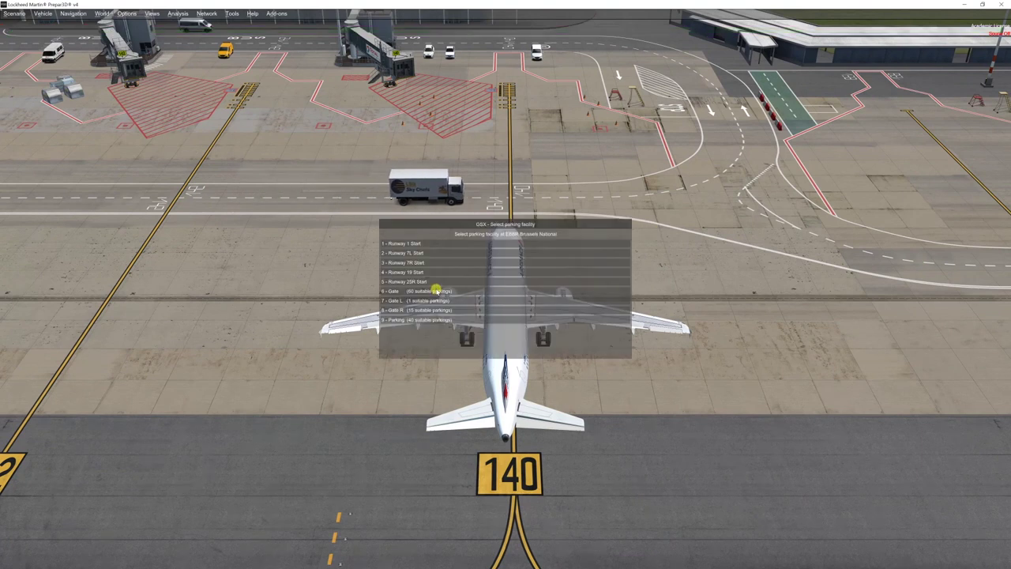
Choose Gate, then Gate 140 with Safedock, answer the FollowMe prompt, and pick Thomas Cook Airline handling
click(436, 291)
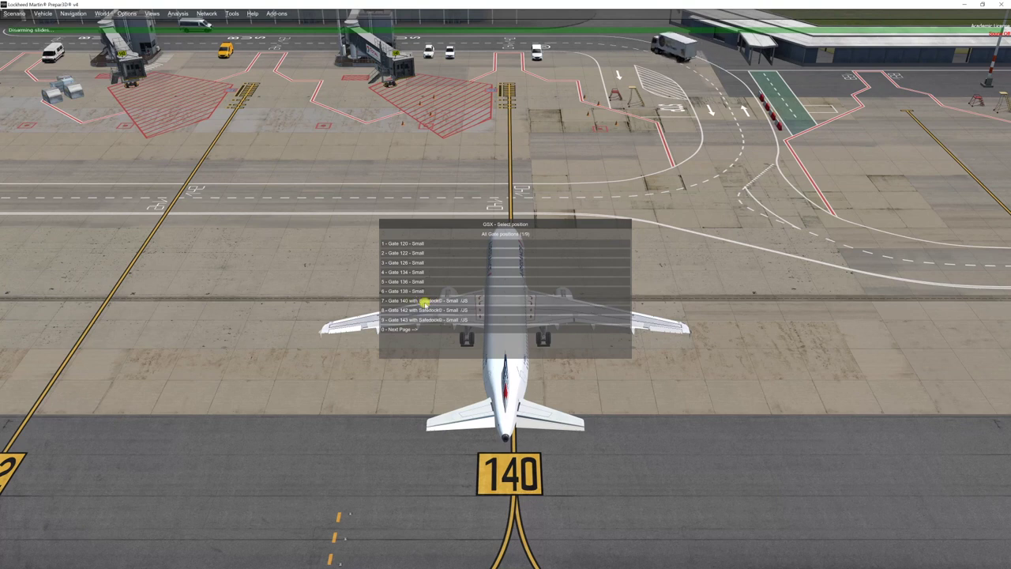
click(423, 299)
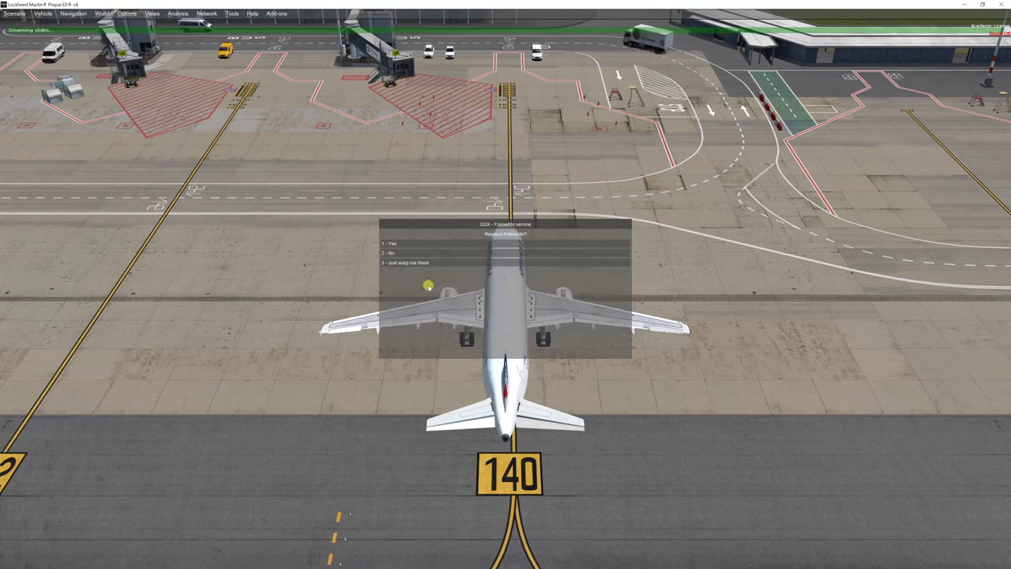
click(391, 245)
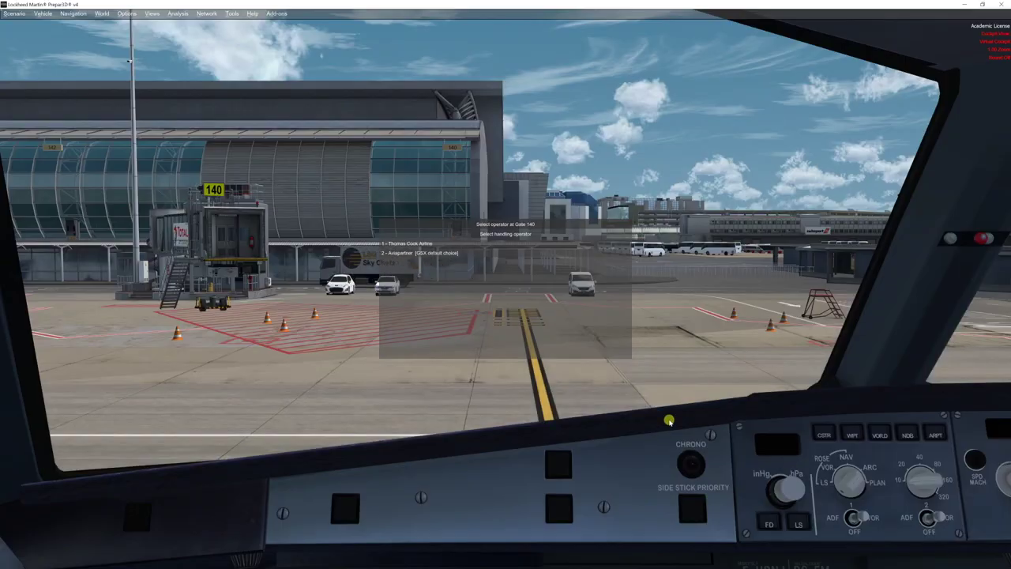
click(408, 243)
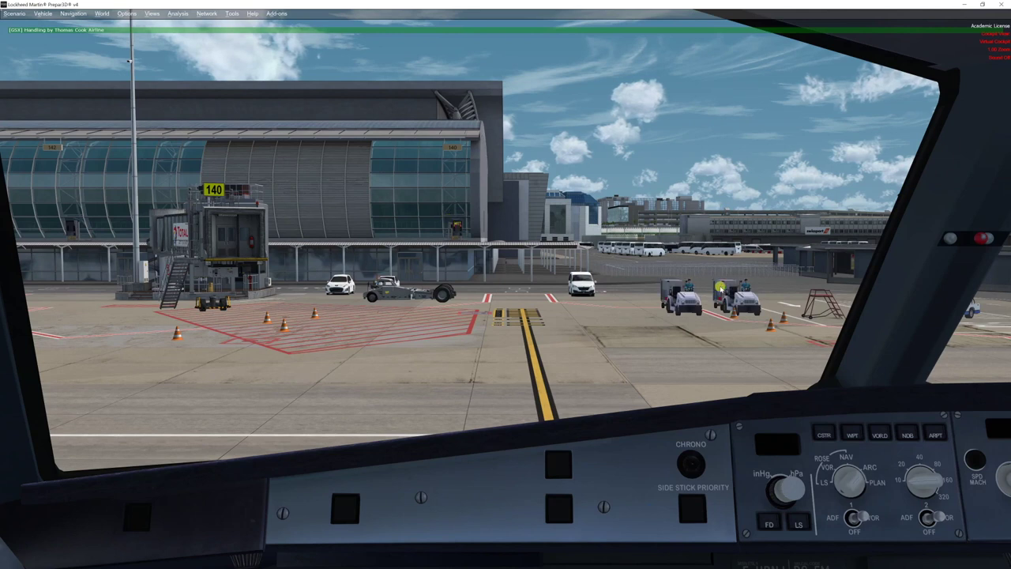
Slew forward toward Gate 140 until the Safedock display shows STOP, then view the parked aircraft outside
key(y)
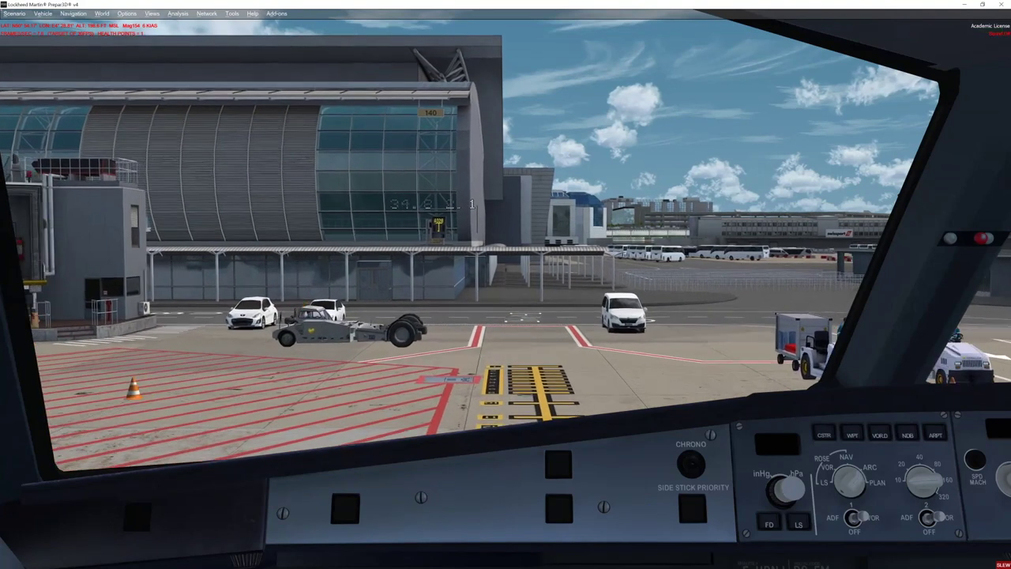
key(y)
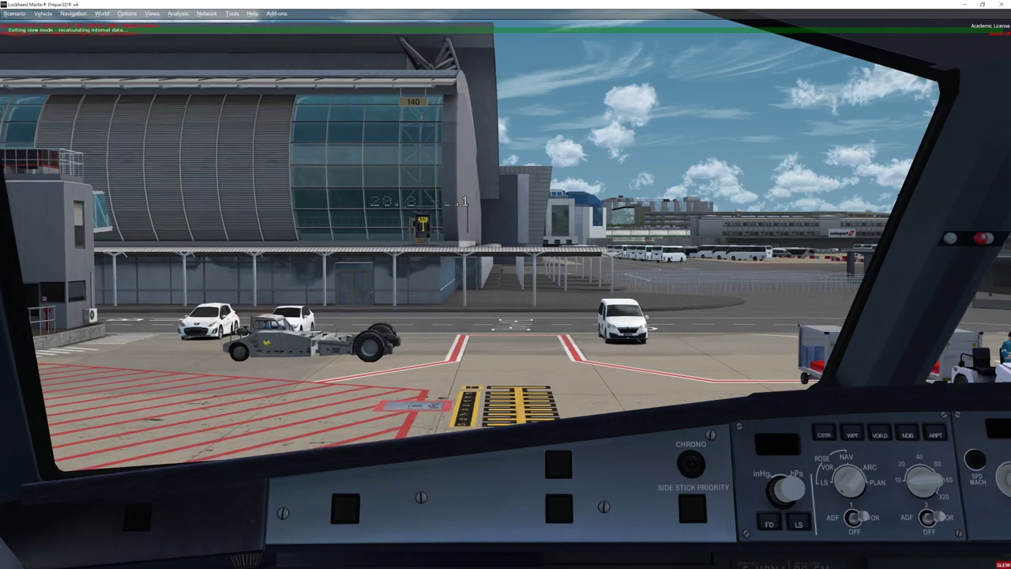
key(y)
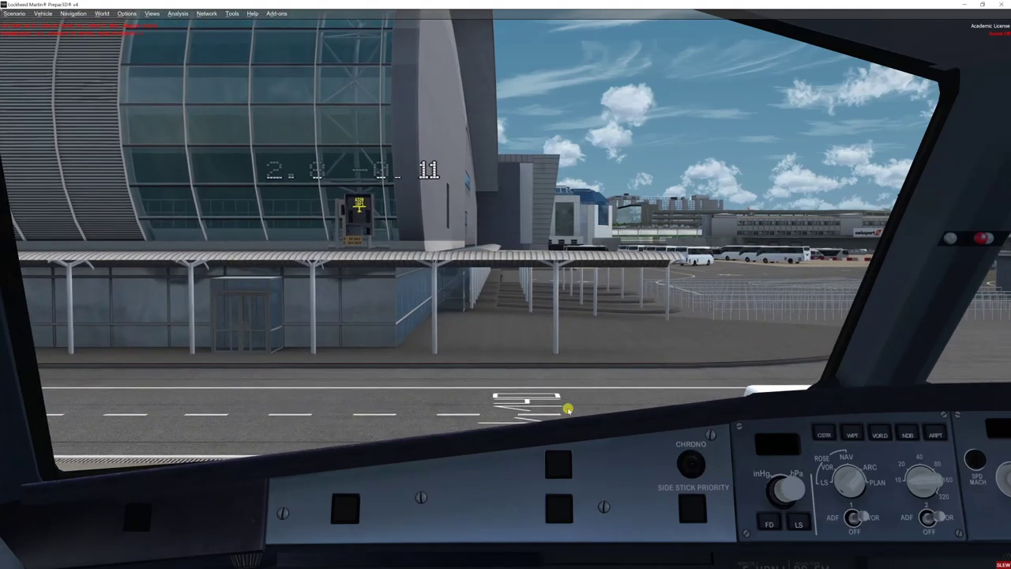
key(y)
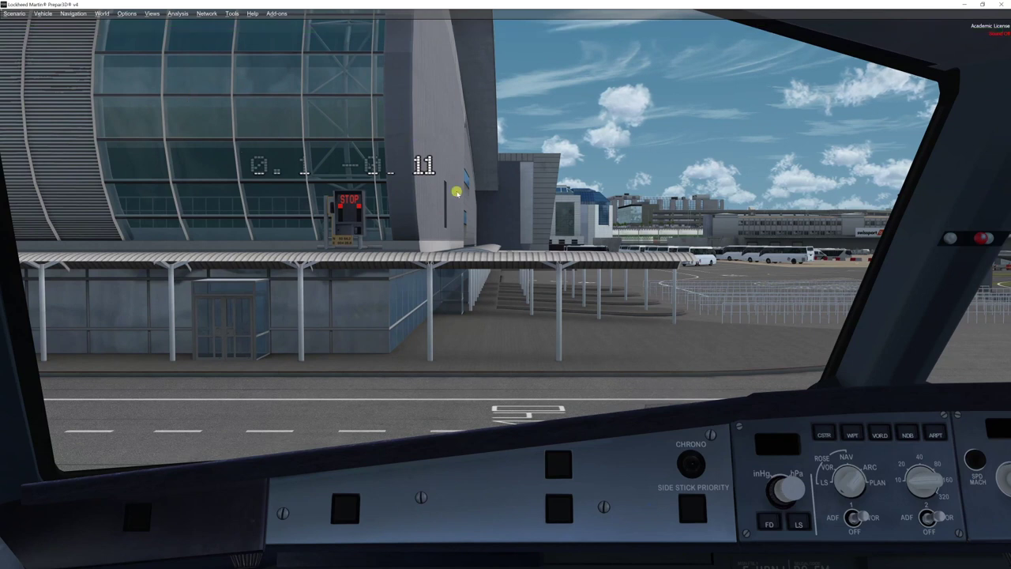
key(s)
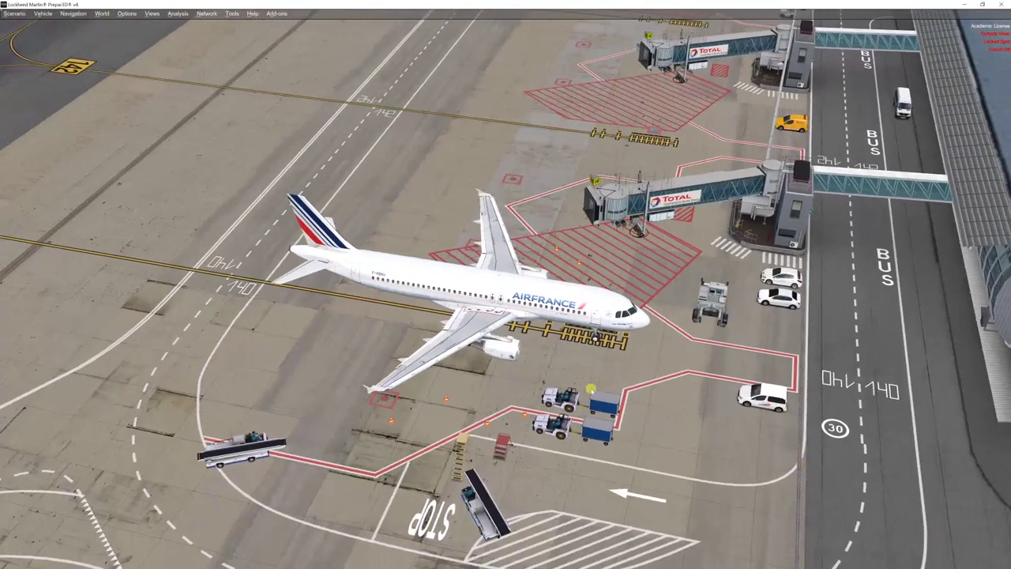
Open GSX's 'Customize this parking position' for Gate 140 and enter the Customize parking editor
key(ctrl+shift+F12)
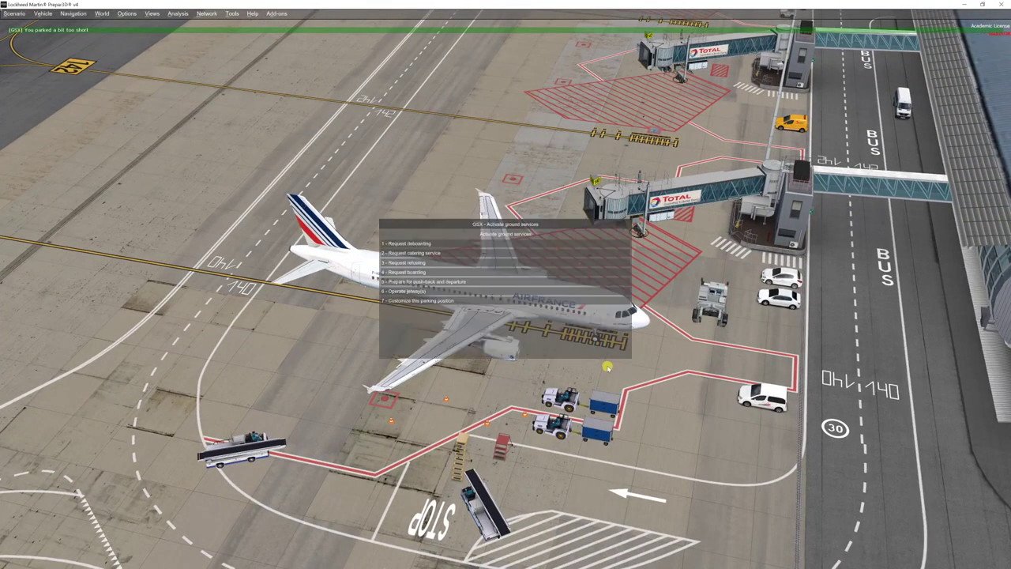
click(437, 302)
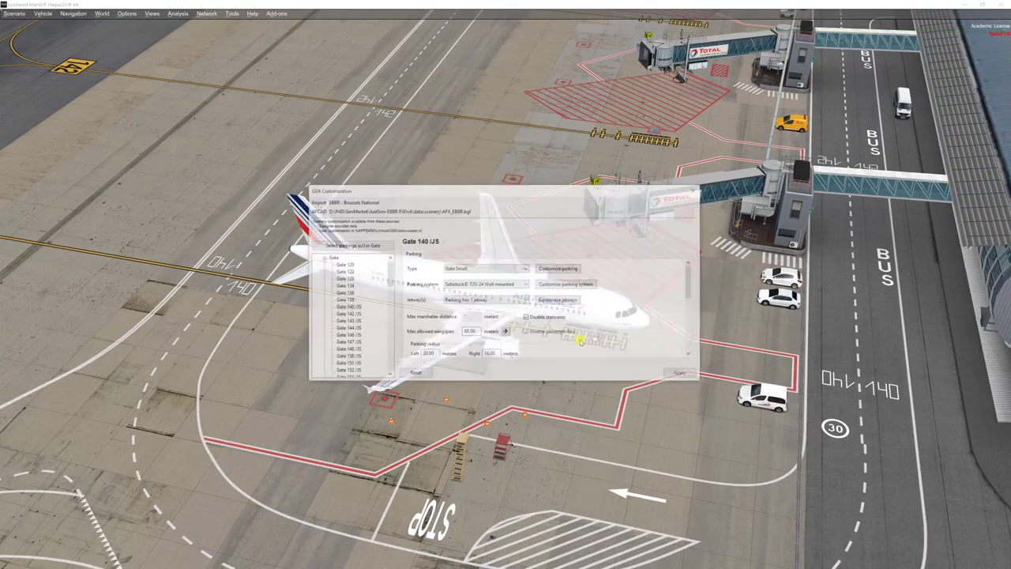
click(561, 270)
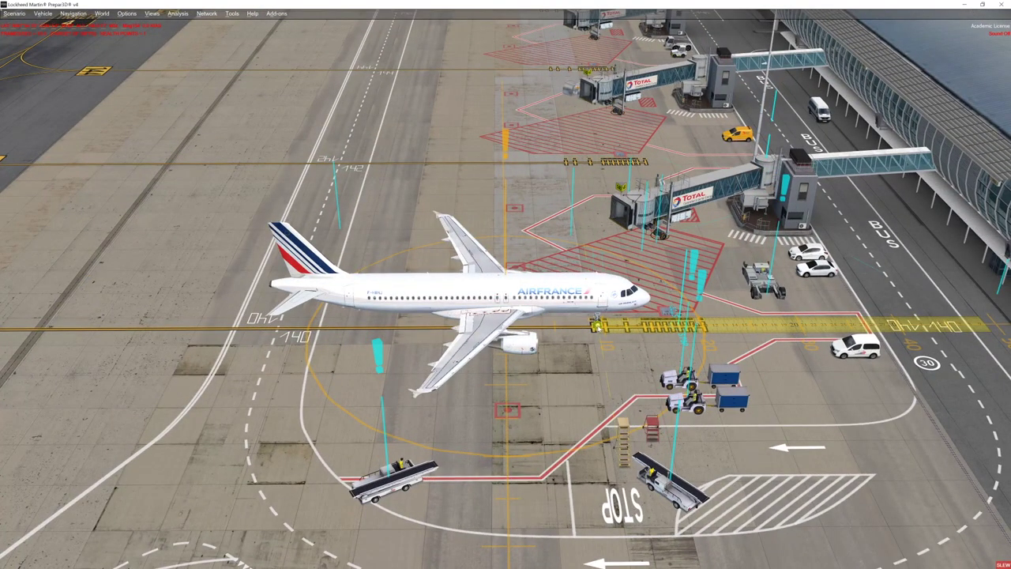
Dismiss the accidentally opened Navigation menu and exit the parking editor back to Gate 140 settings
click(65, 15)
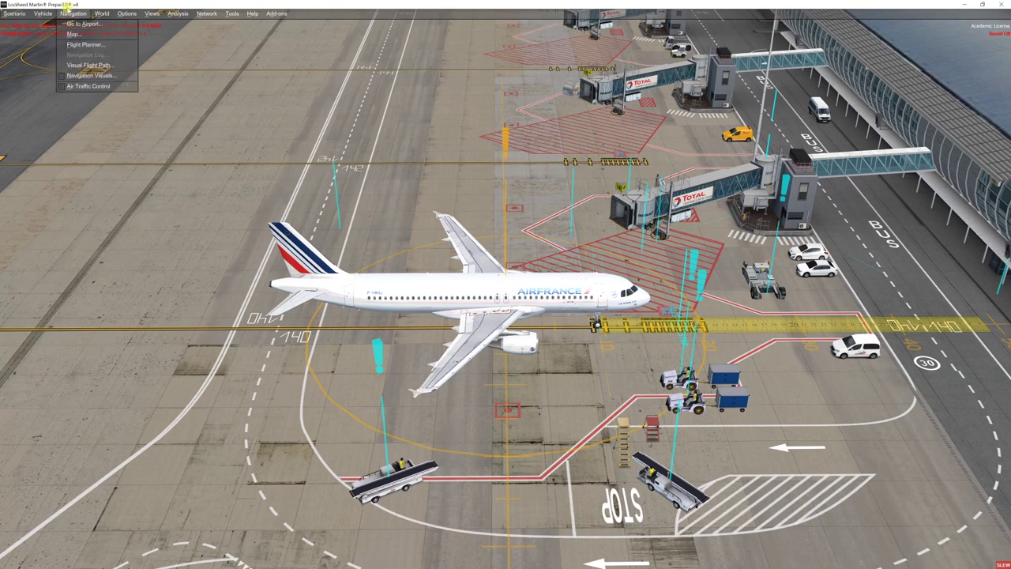
click(69, 14)
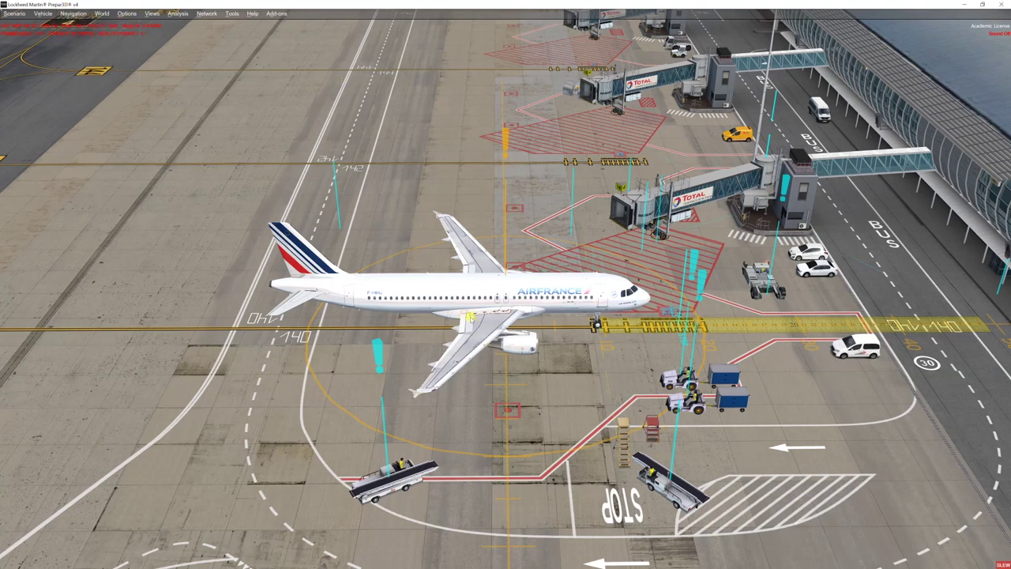
key(y)
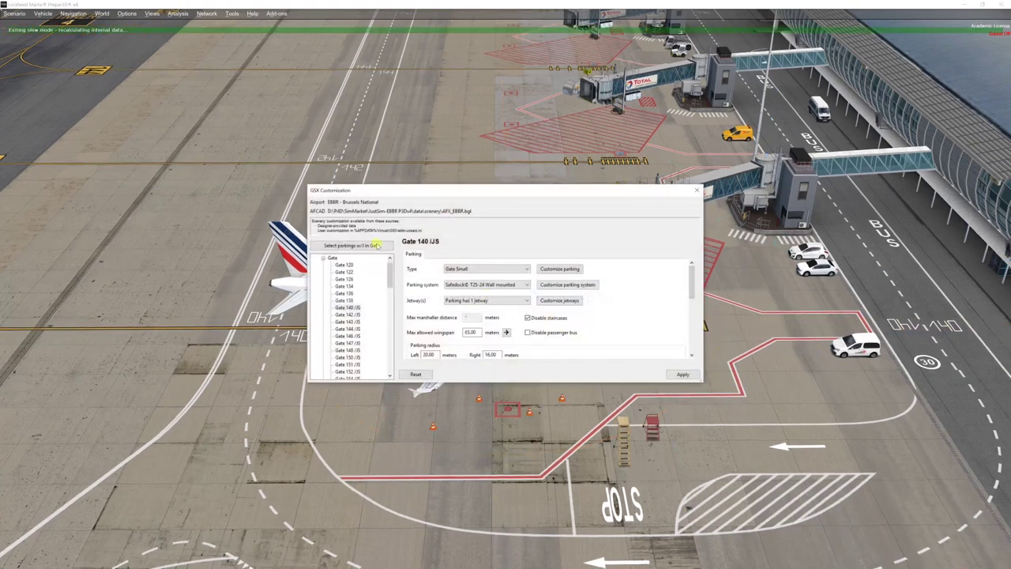